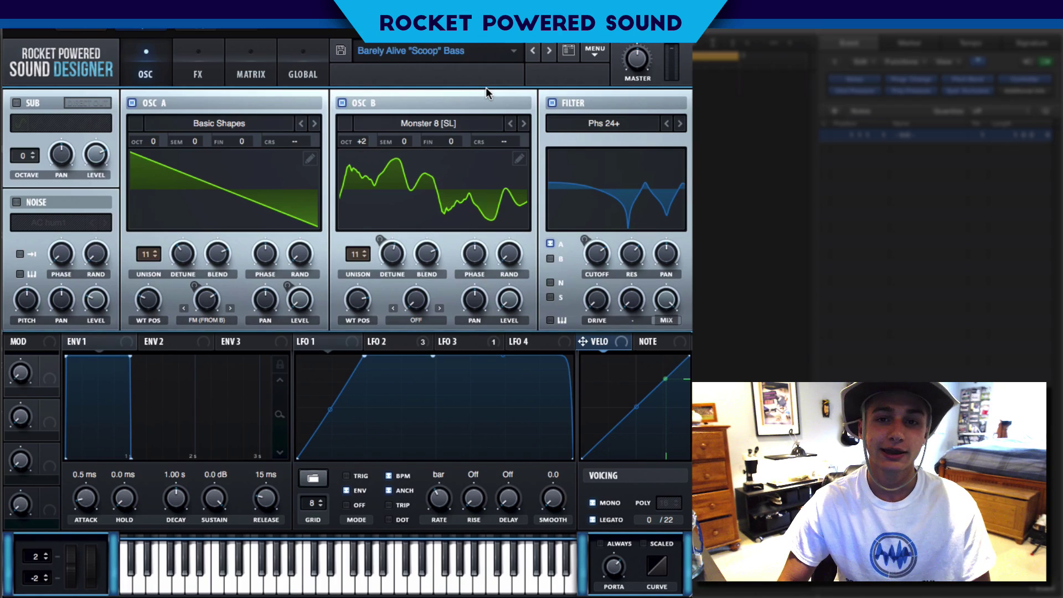
# Open Serum's MENU with the Barely Alive 'Scoop' Bass preset loaded.
pyautogui.click(606, 51)
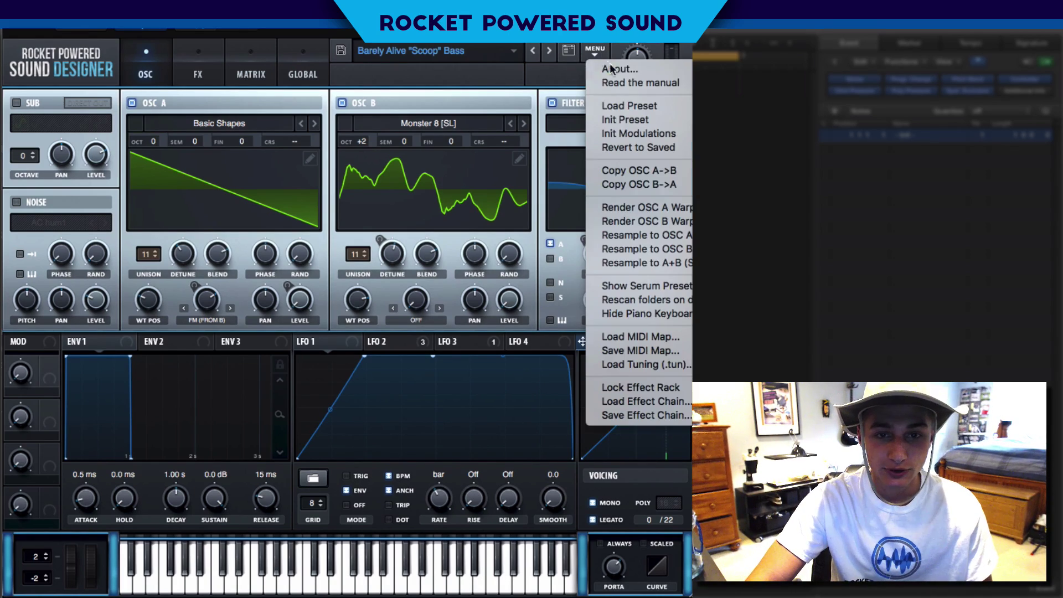
# Choose Init Preset so oscillator A is a default saw and oscillator B is off.
pyautogui.click(619, 119)
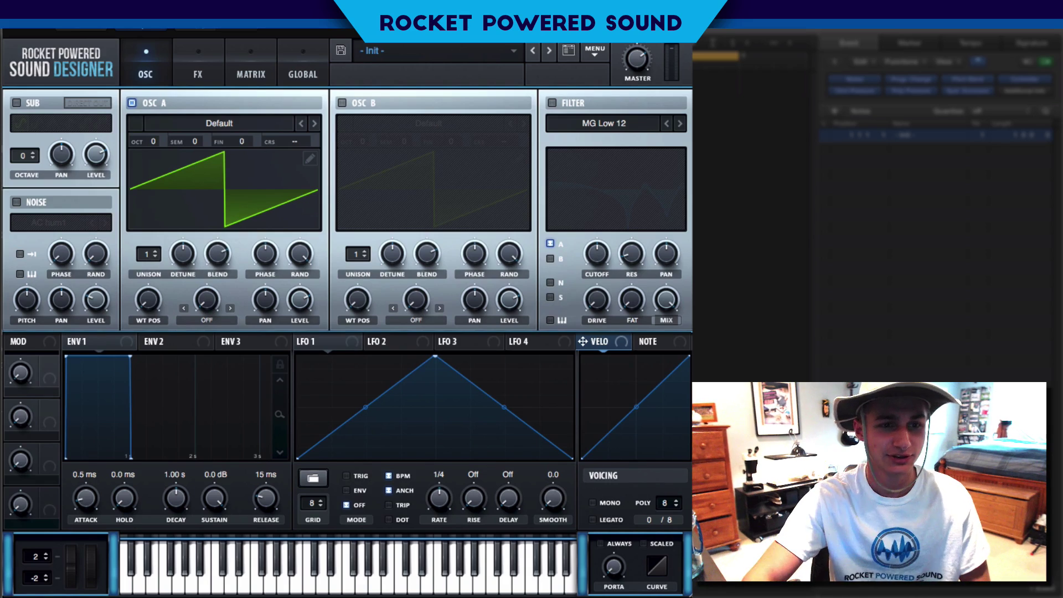
# Load Analog > Basic Shapes into oscillator A and set its wavetable position to 2.
pyautogui.click(271, 125)
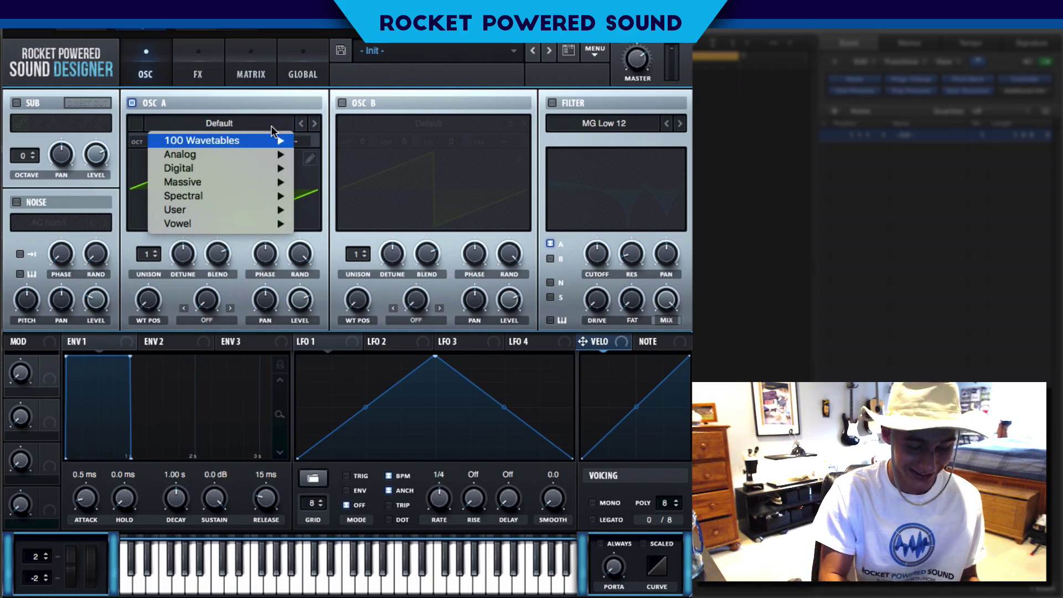
pyautogui.click(355, 173)
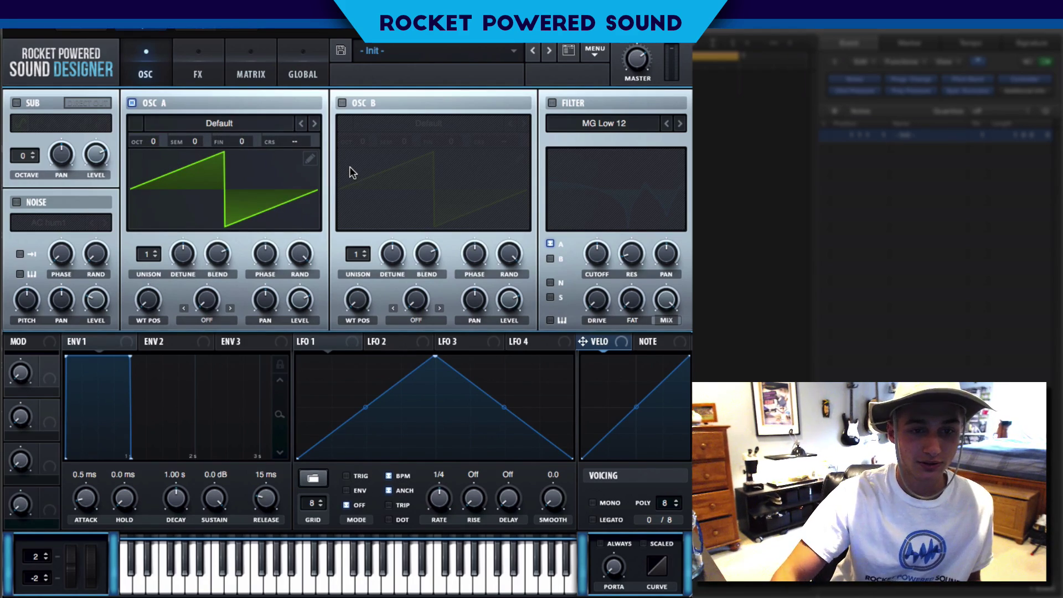
pyautogui.press('super+k')
pyautogui.press('super+k')
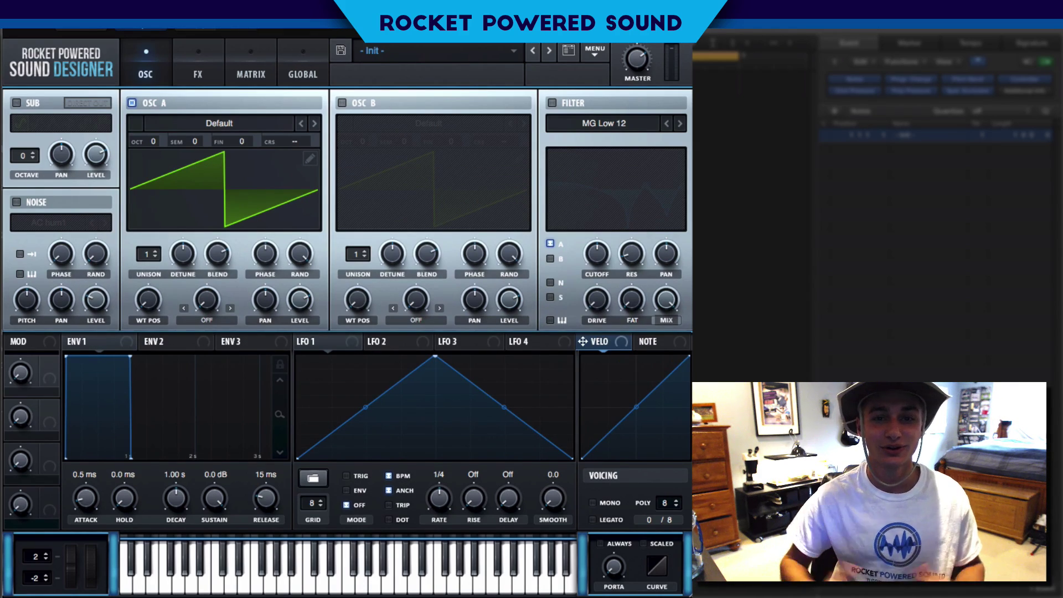
pyautogui.click(247, 126)
pyautogui.moveTo(250, 159)
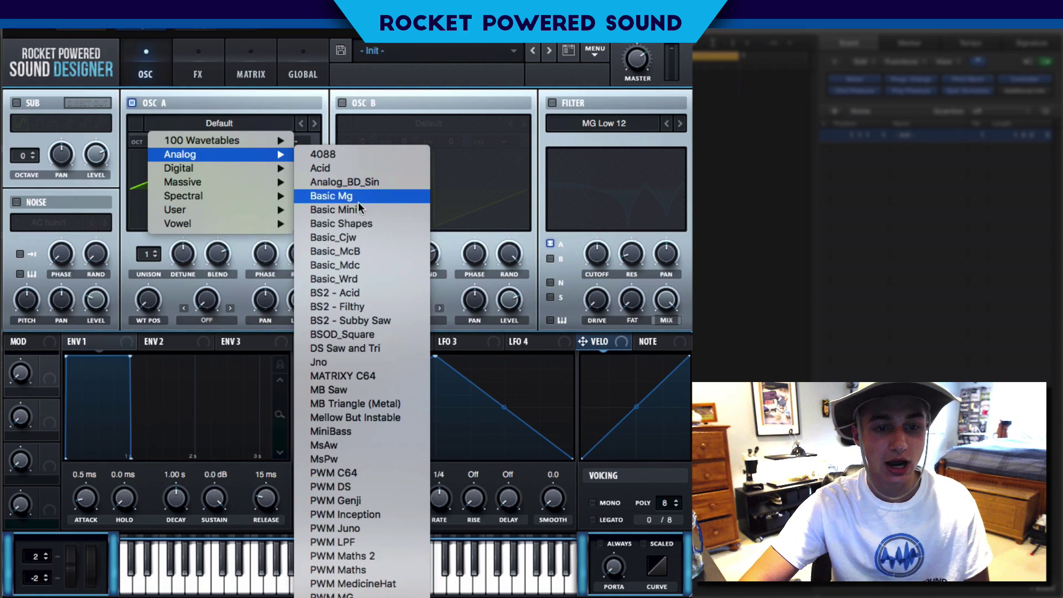
pyautogui.click(361, 223)
pyautogui.moveTo(148, 299); pyautogui.dragTo(154, 278)
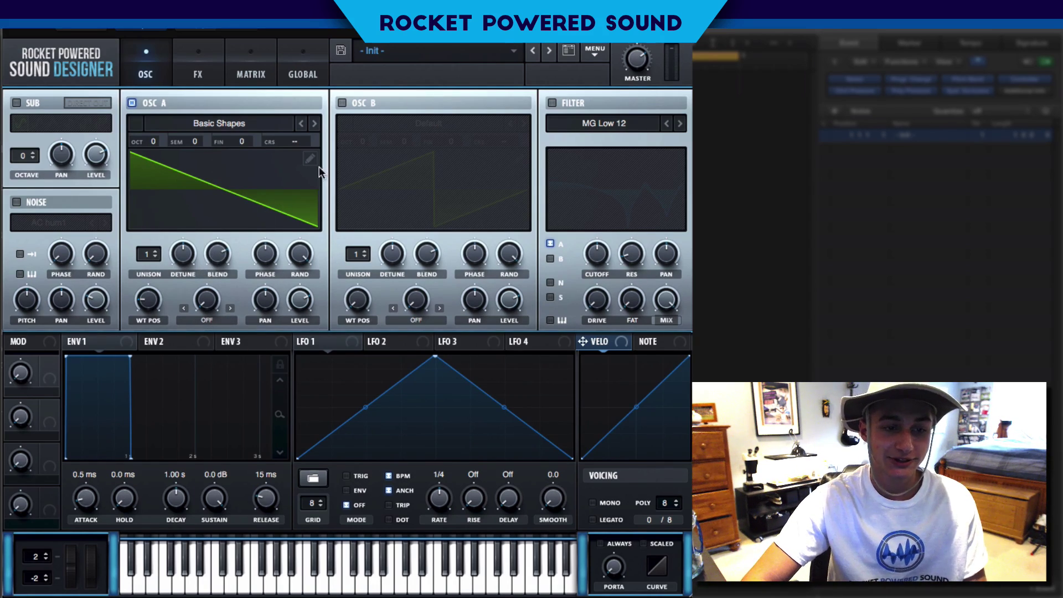
# Set oscillator A's warp mode to FM (from B) and raise the warp amount.
pyautogui.click(211, 321)
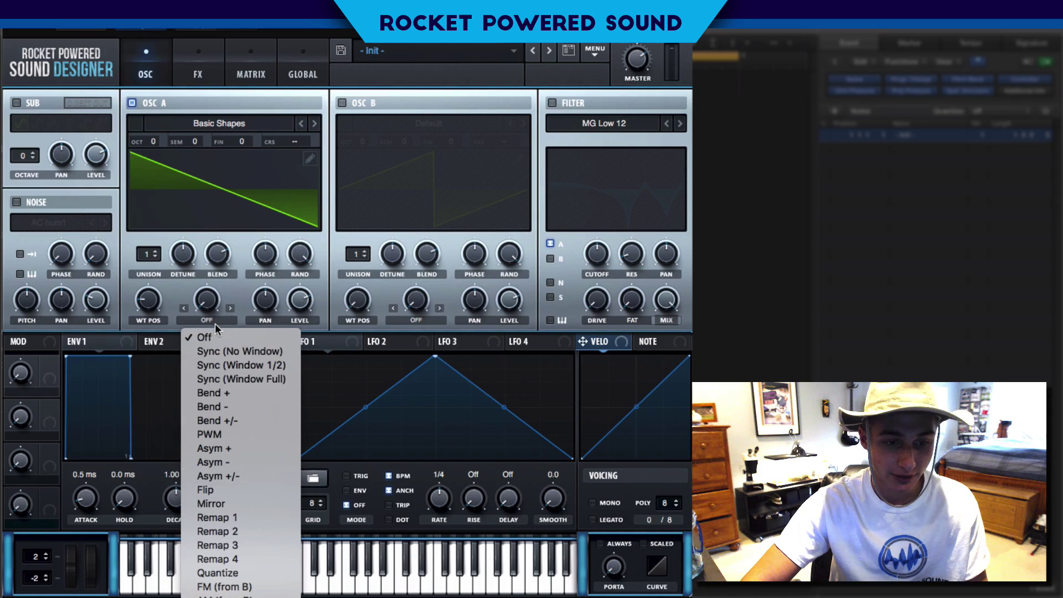
pyautogui.click(271, 588)
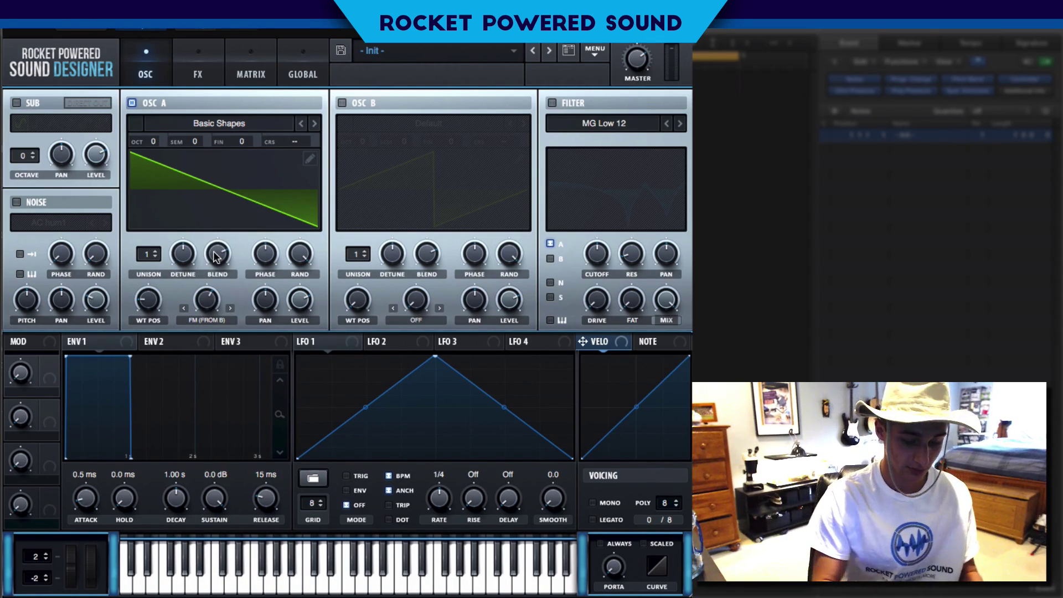
pyautogui.moveTo(206, 299); pyautogui.dragTo(158, 297)
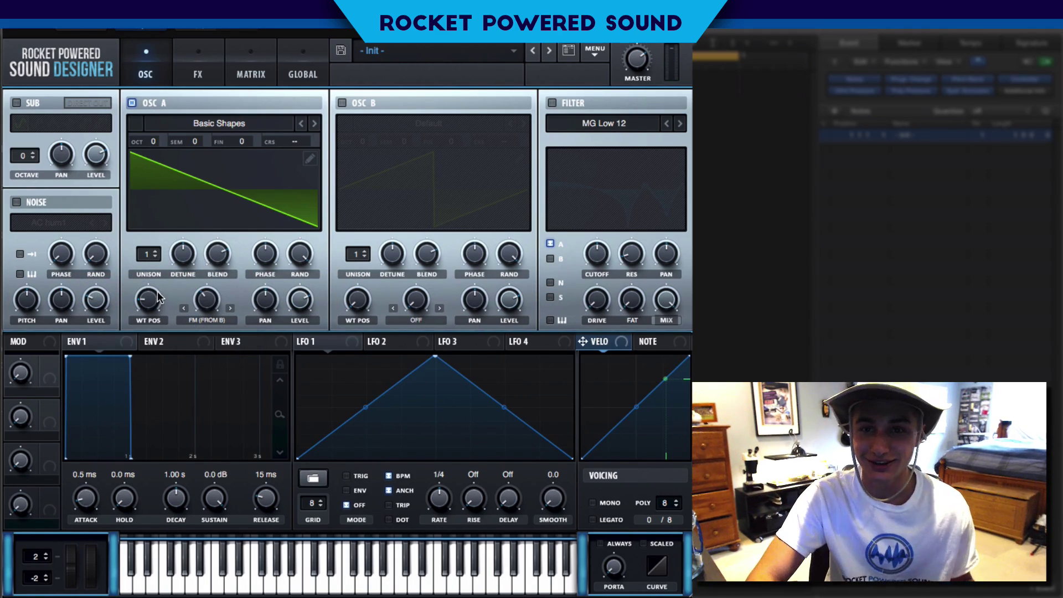
# Enable oscillator B, trying a one-octave raise before resetting its octave to 0.
pyautogui.click(342, 103)
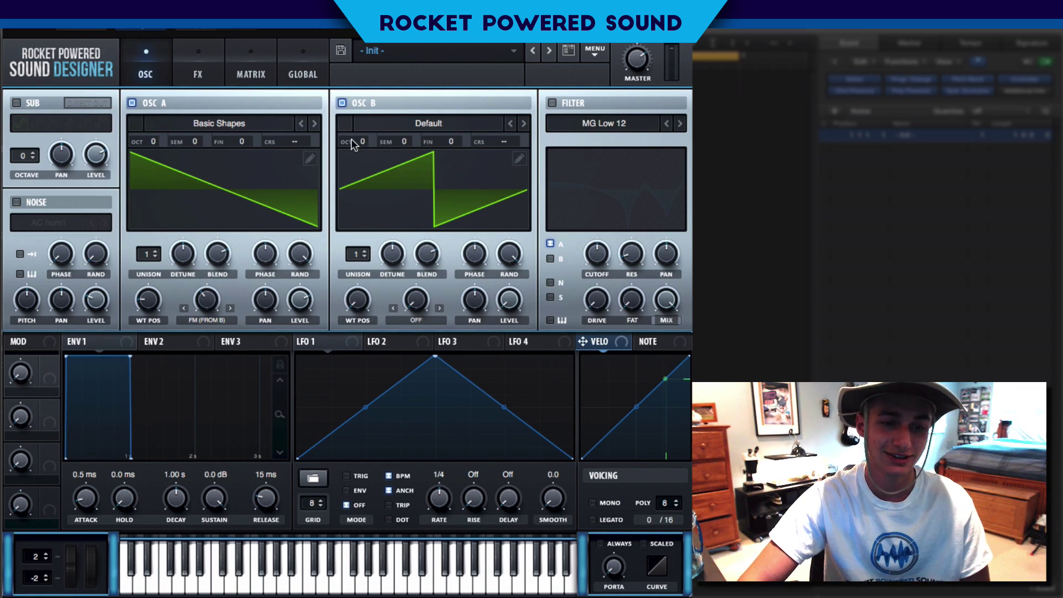
pyautogui.moveTo(357, 144); pyautogui.dragTo(361, 114)
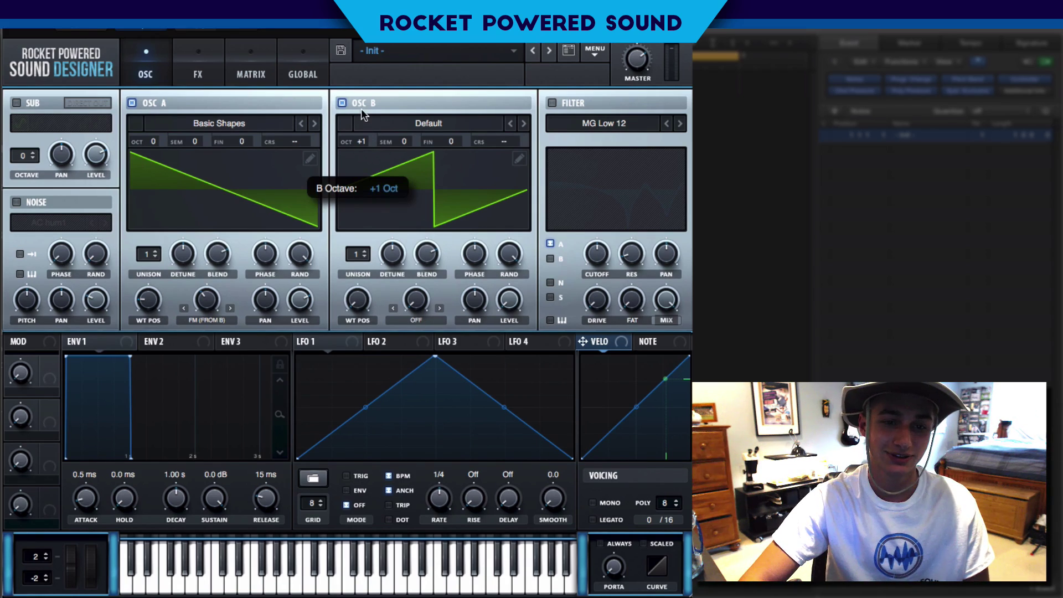
pyautogui.doubleClick(367, 140)
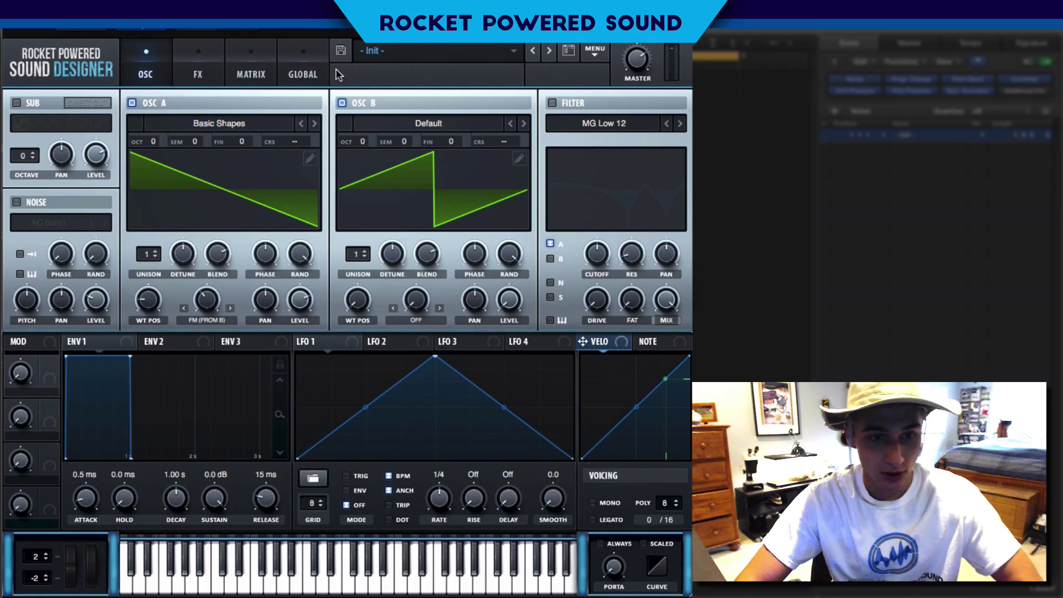
# Load Spectral > Monster 8 [SL] into oscillator B and mute oscillator A.
pyautogui.click(383, 122)
pyautogui.moveTo(416, 182)
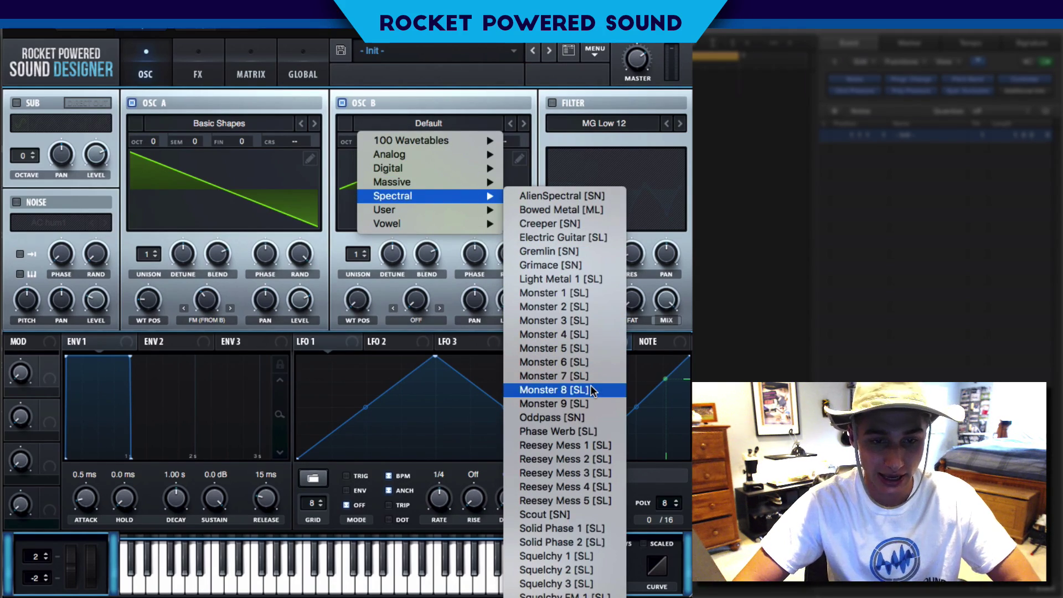
pyautogui.click(554, 390)
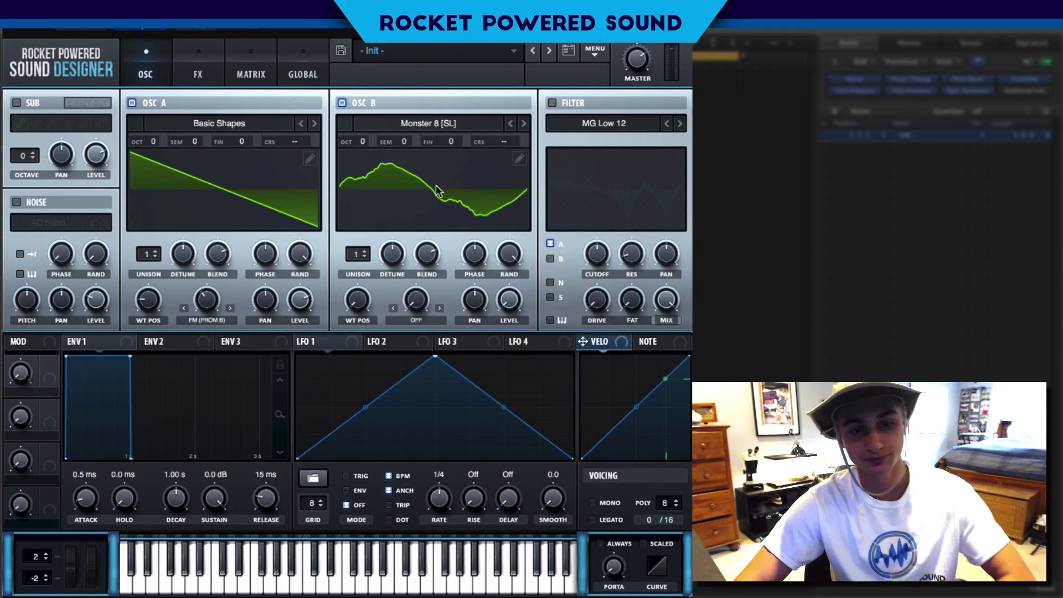
pyautogui.click(133, 102)
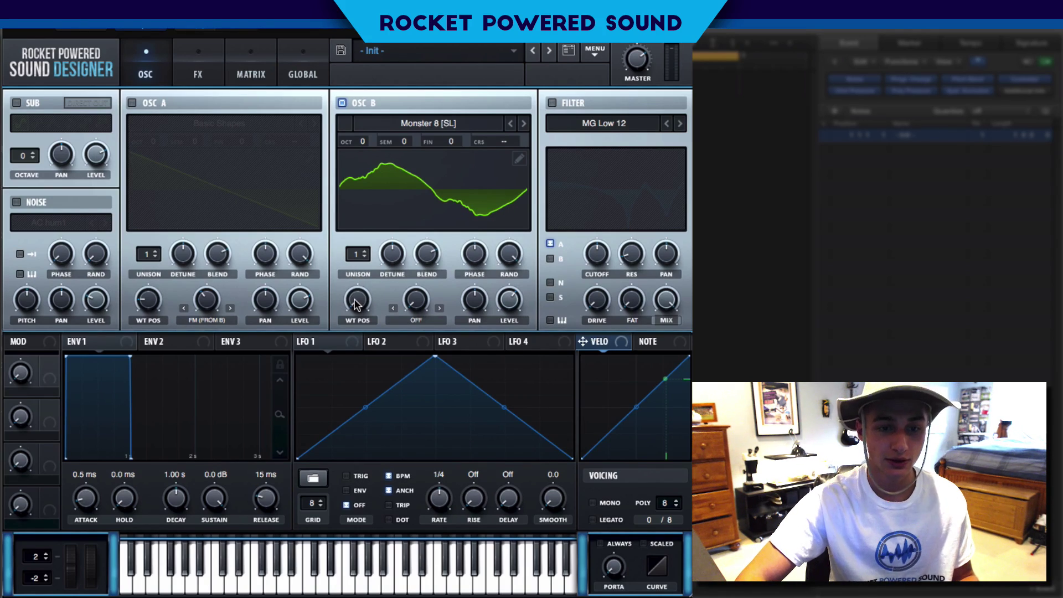
# Move oscillator B's wavetable position to 215, re-enable oscillator A, and set B to +2 octaves.
pyautogui.moveTo(358, 301); pyautogui.dragTo(361, 167)
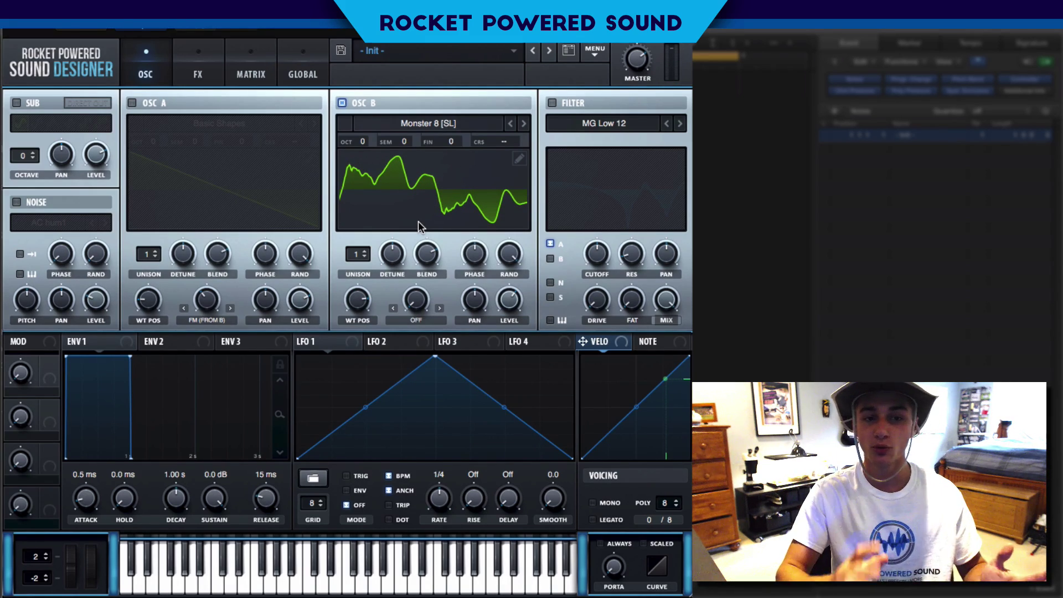
pyautogui.click(133, 102)
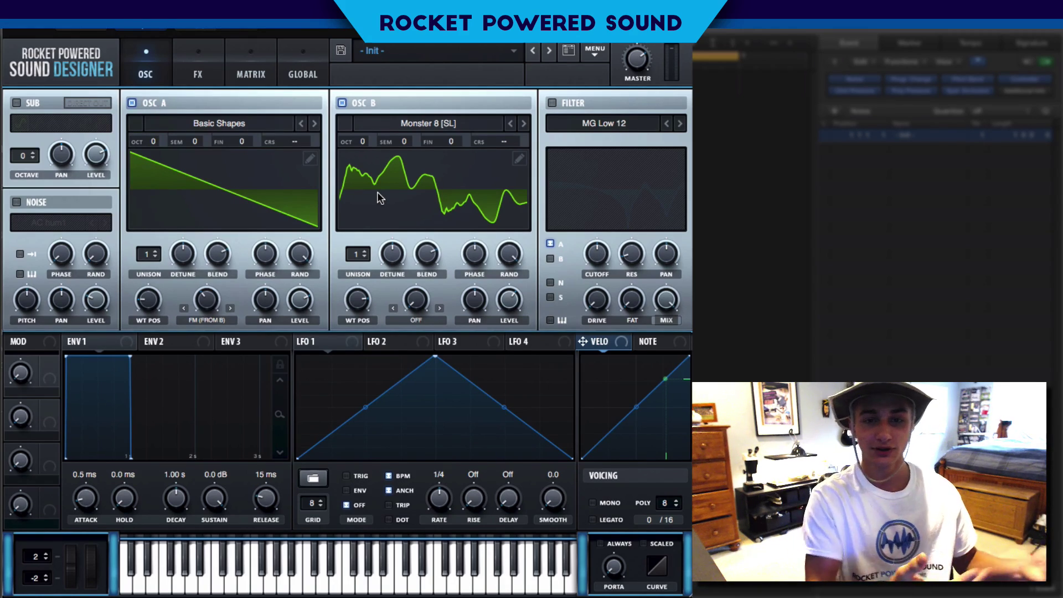
pyautogui.moveTo(366, 141); pyautogui.dragTo(377, 104)
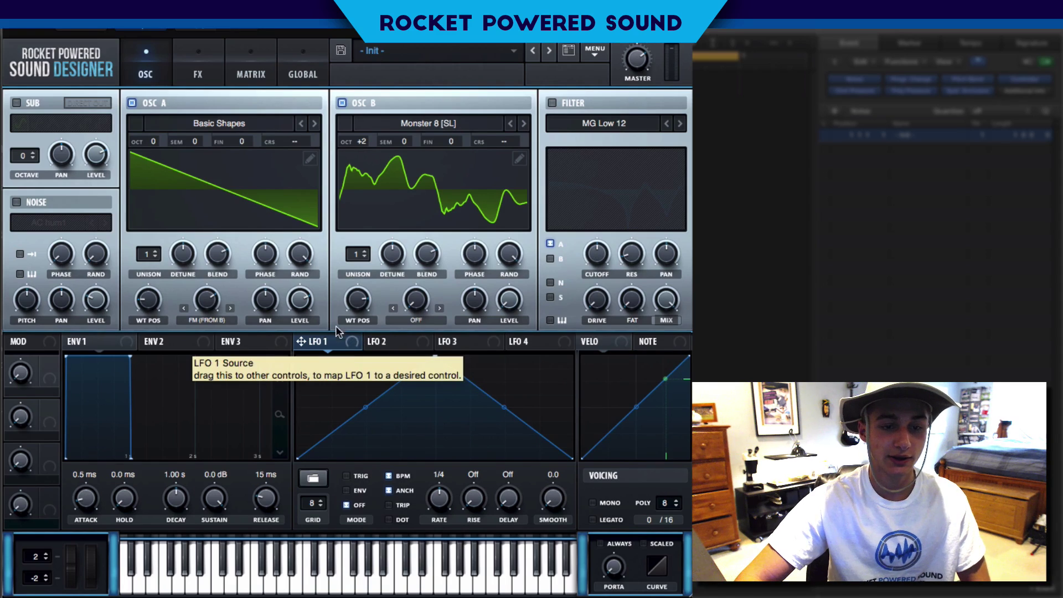
# Route LFO 1 to oscillator A's level and drag its points into a rough peak.
pyautogui.moveTo(301, 342); pyautogui.dragTo(299, 300)
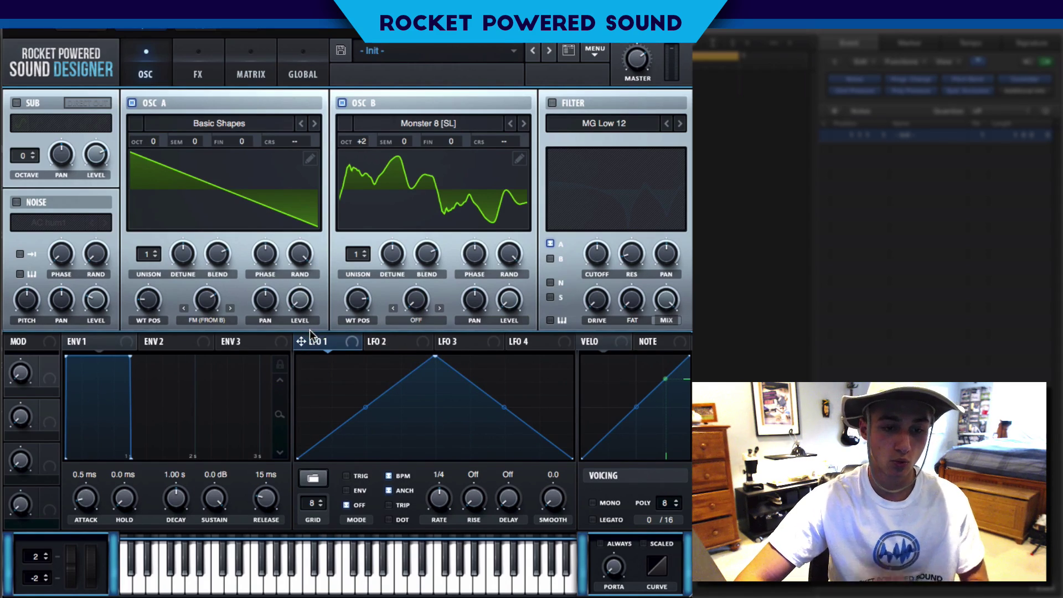
pyautogui.moveTo(301, 341); pyautogui.dragTo(289, 294)
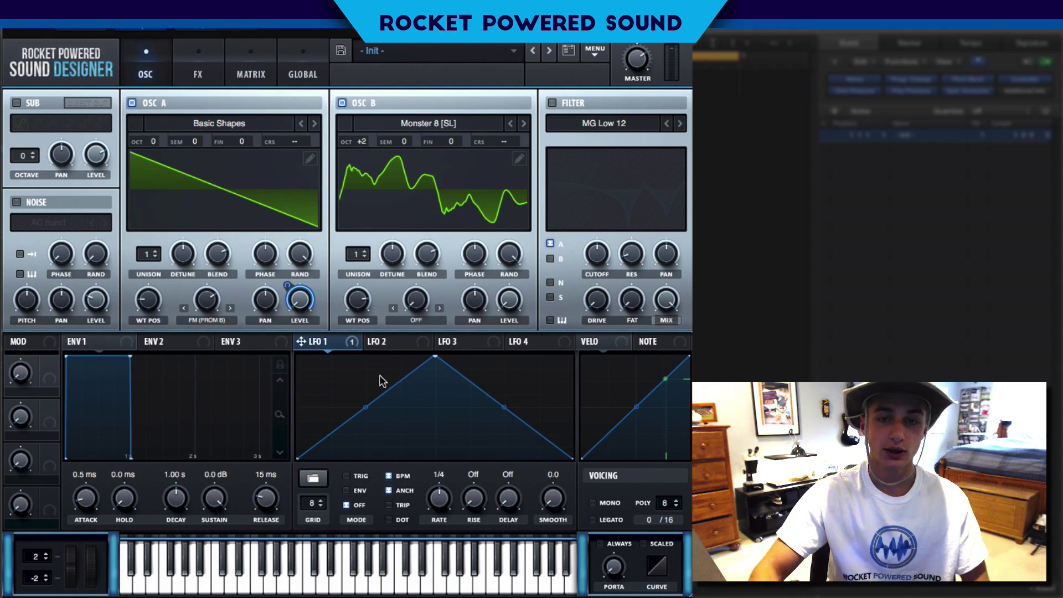
pyautogui.moveTo(435, 356); pyautogui.dragTo(383, 356)
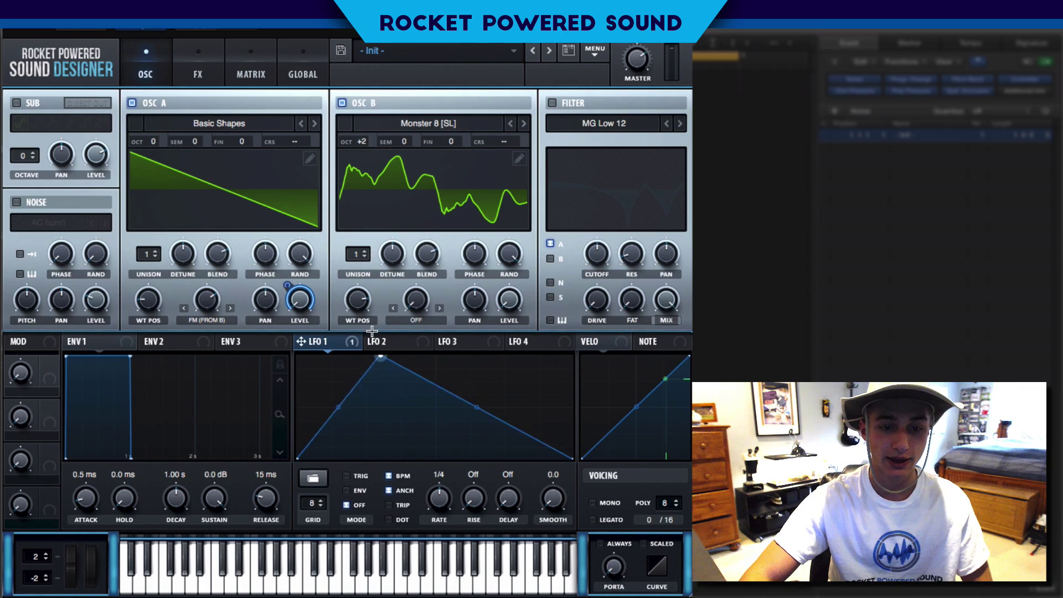
pyautogui.moveTo(338, 406); pyautogui.dragTo(430, 325)
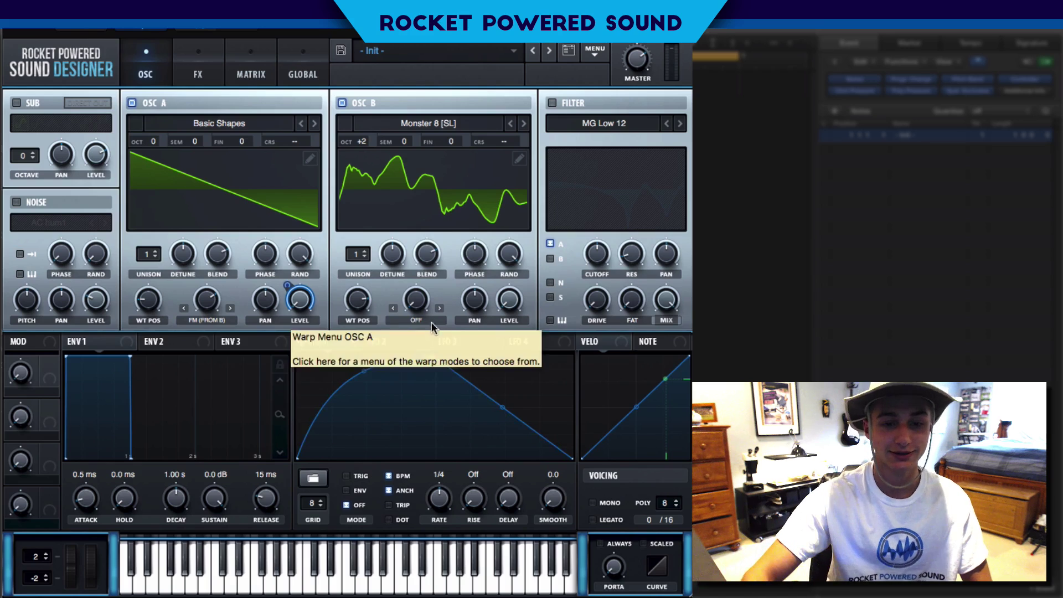
pyautogui.moveTo(543, 455); pyautogui.dragTo(518, 459)
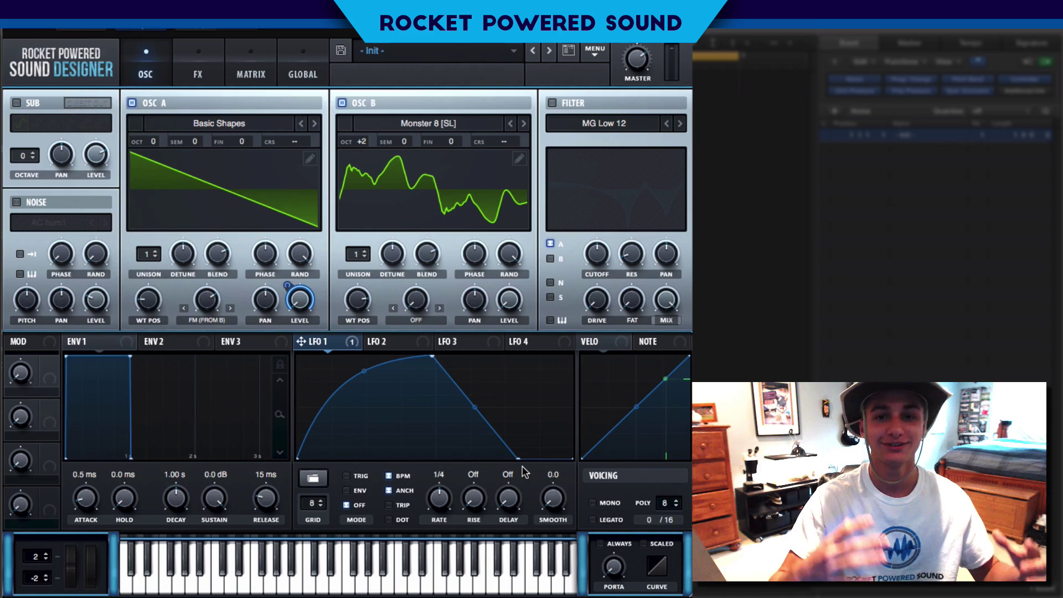
# Round LFO 1 into a symmetric arch, enable TRIG retriggering, and extend its end point.
pyautogui.moveTo(432, 356); pyautogui.dragTo(420, 356)
pyautogui.moveTo(468, 409); pyautogui.dragTo(495, 396)
pyautogui.moveTo(419, 356)
pyautogui.mouseDown()
pyautogui.moveTo(391, 337)
pyautogui.moveTo(419, 357)
pyautogui.mouseUp()
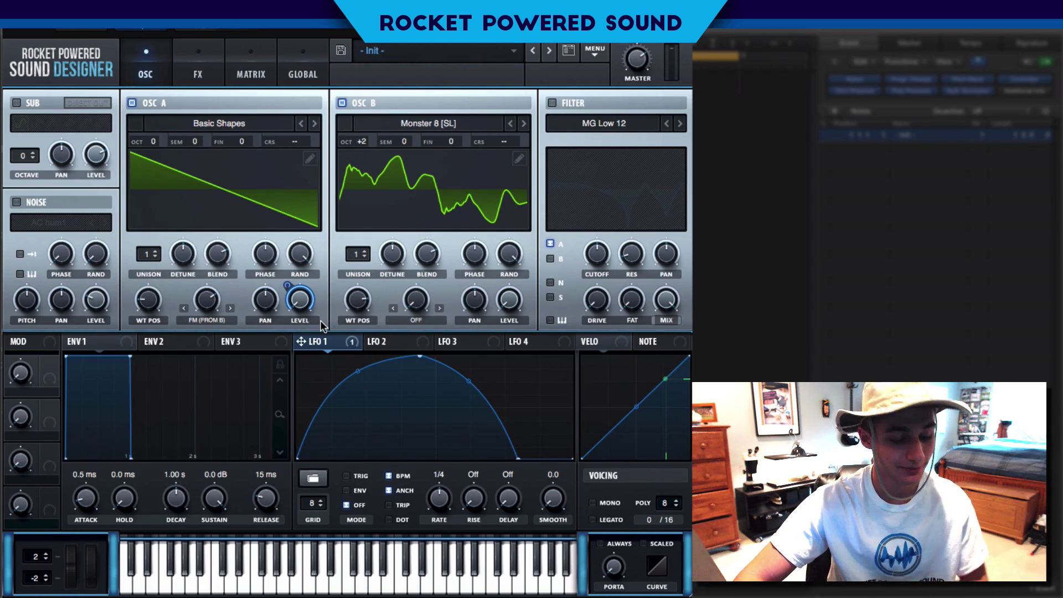
pyautogui.click(351, 474)
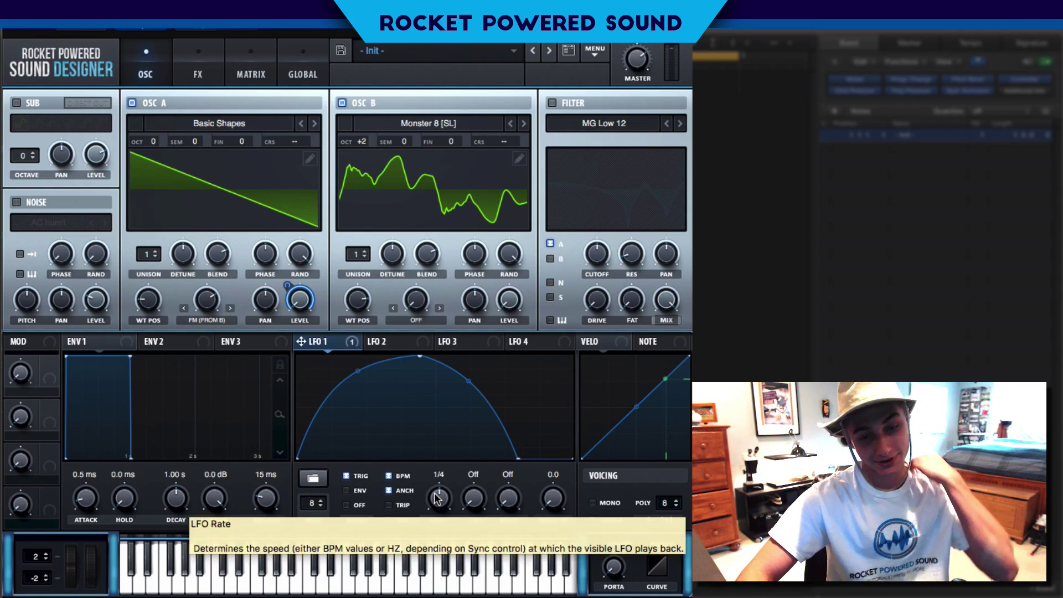
pyautogui.moveTo(517, 459); pyautogui.dragTo(524, 458)
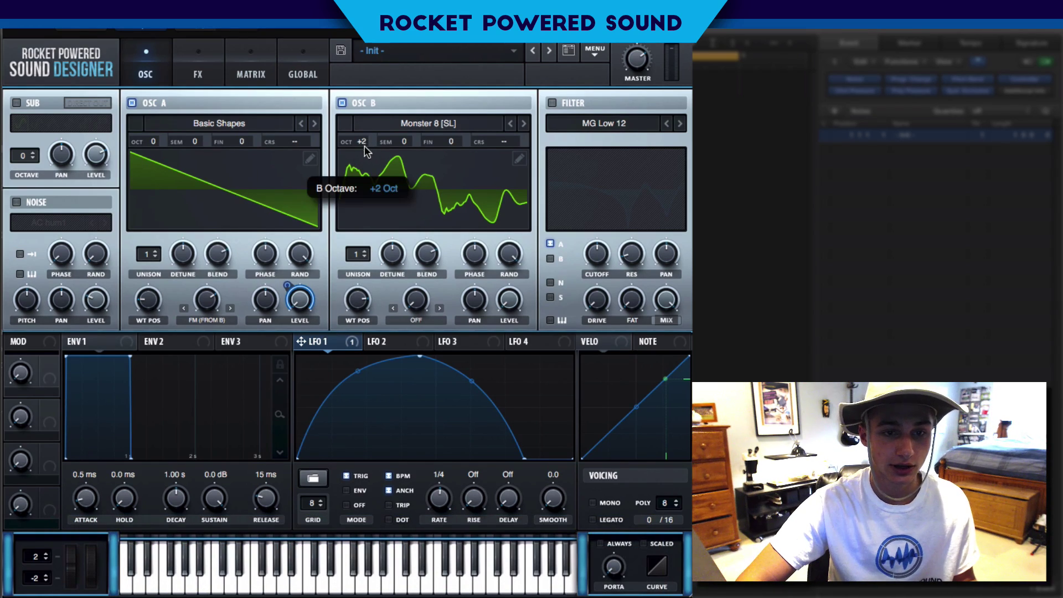
# Set oscillator B to +2 octaves and raise both oscillators to 11 unison voices.
pyautogui.moveTo(361, 169); pyautogui.dragTo(362, 149)
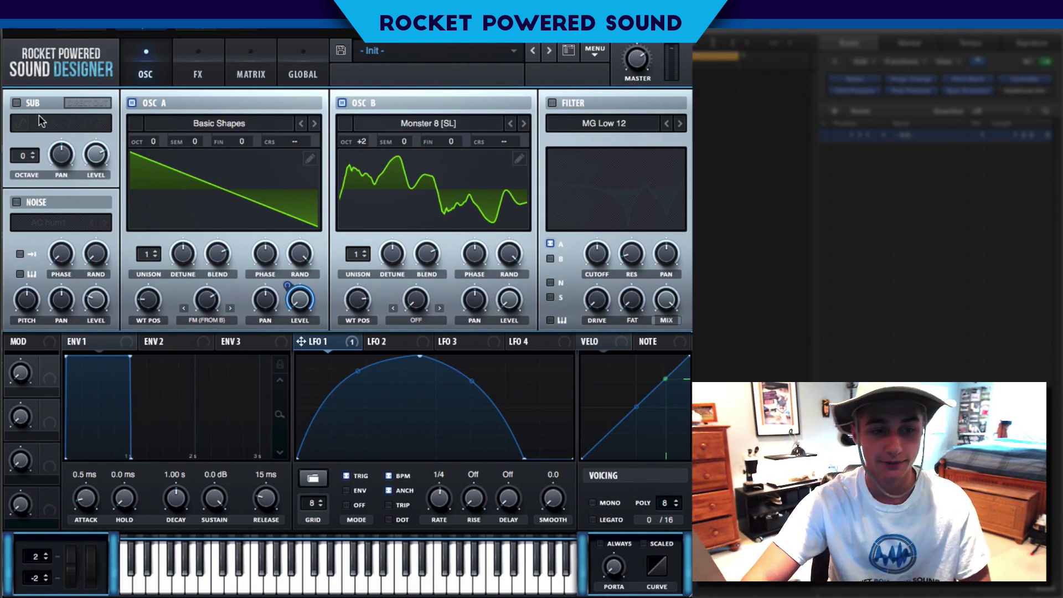
pyautogui.moveTo(145, 257); pyautogui.dragTo(182, 163)
pyautogui.moveTo(361, 256); pyautogui.dragTo(369, 131)
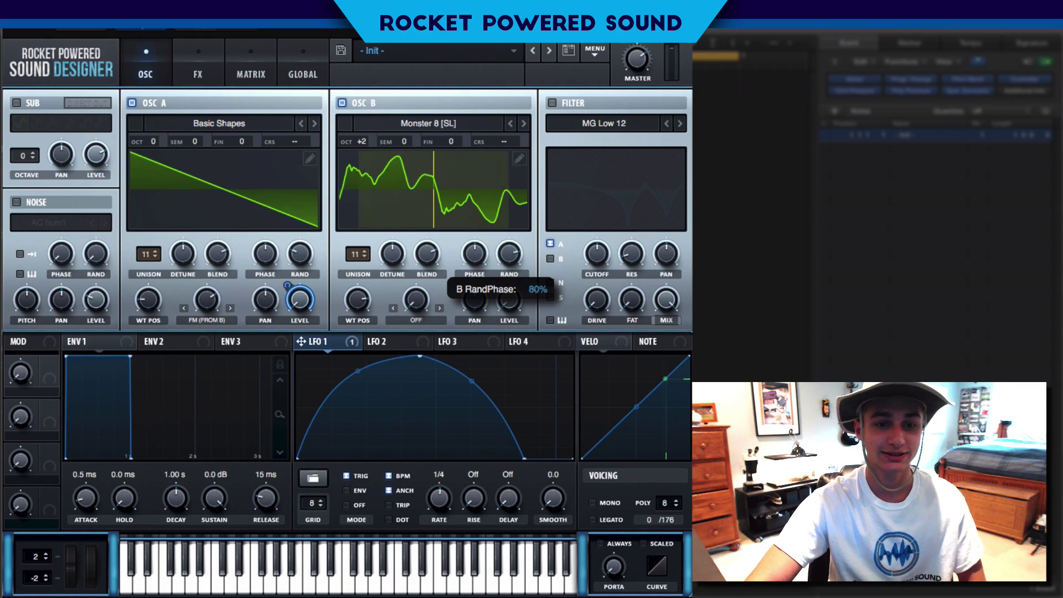
# Turn oscillator B's RAND knob up to 100% random phase.
pyautogui.moveTo(460, 71)
pyautogui.mouseDown()
pyautogui.moveTo(446, 121)
pyautogui.moveTo(467, 102)
pyautogui.moveTo(467, 33)
pyautogui.moveTo(543, 244)
pyautogui.mouseUp()
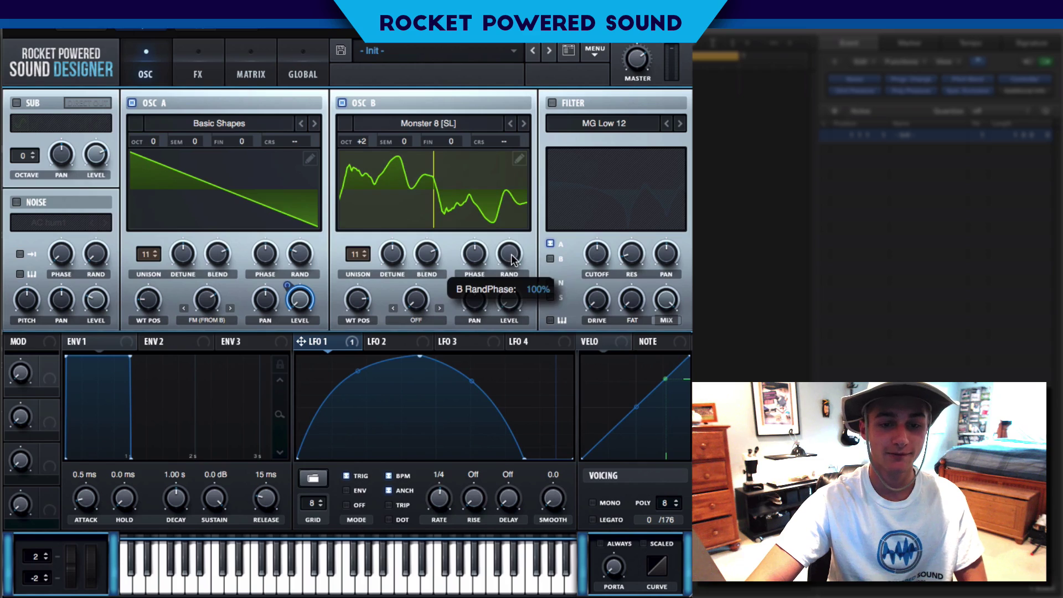
pyautogui.moveTo(515, 240)
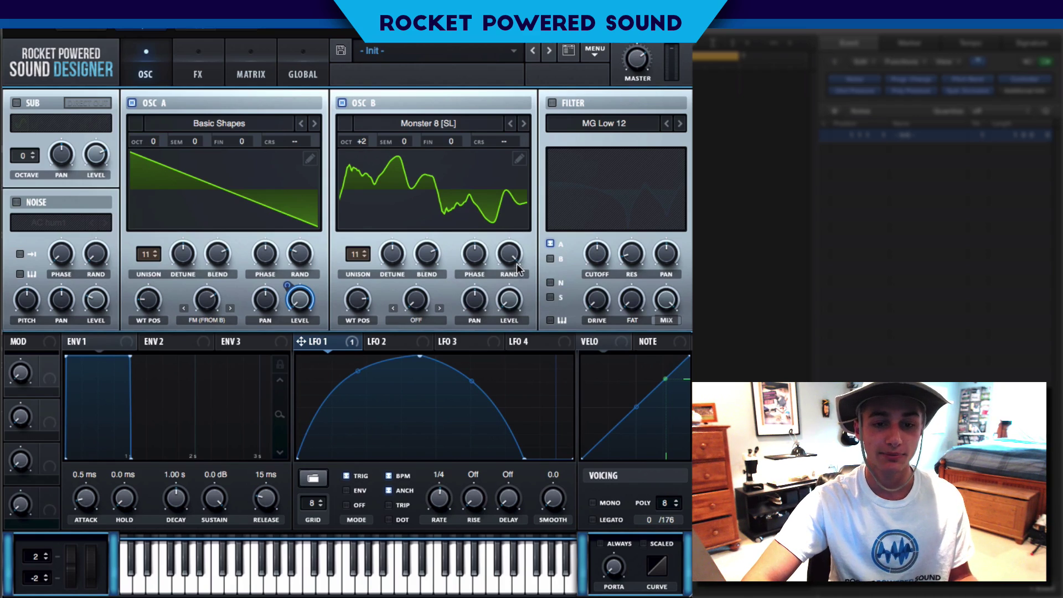
pyautogui.moveTo(518, 263)
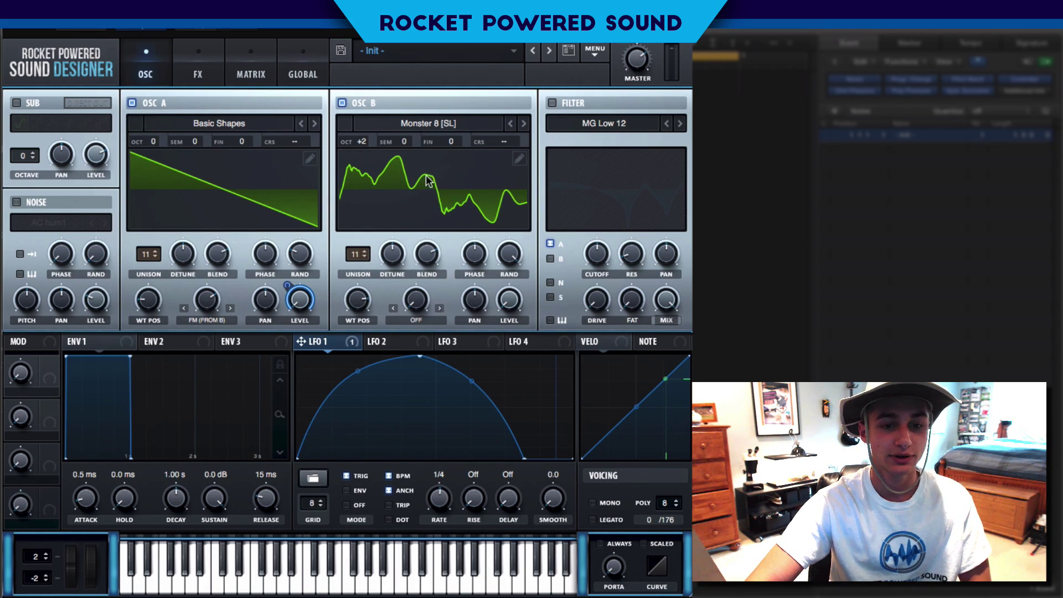
# Lower oscillator B's random phase to 31% and lightly detune both oscillators' unison voices.
pyautogui.click(508, 253)
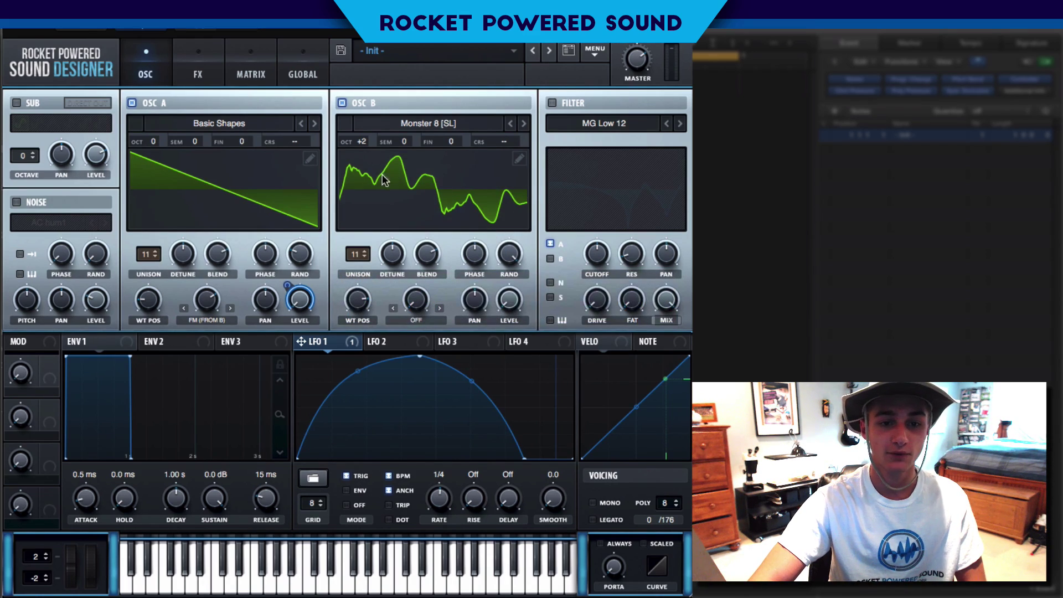
pyautogui.moveTo(509, 254)
pyautogui.mouseDown()
pyautogui.moveTo(470, 356)
pyautogui.moveTo(474, 429)
pyautogui.mouseUp()
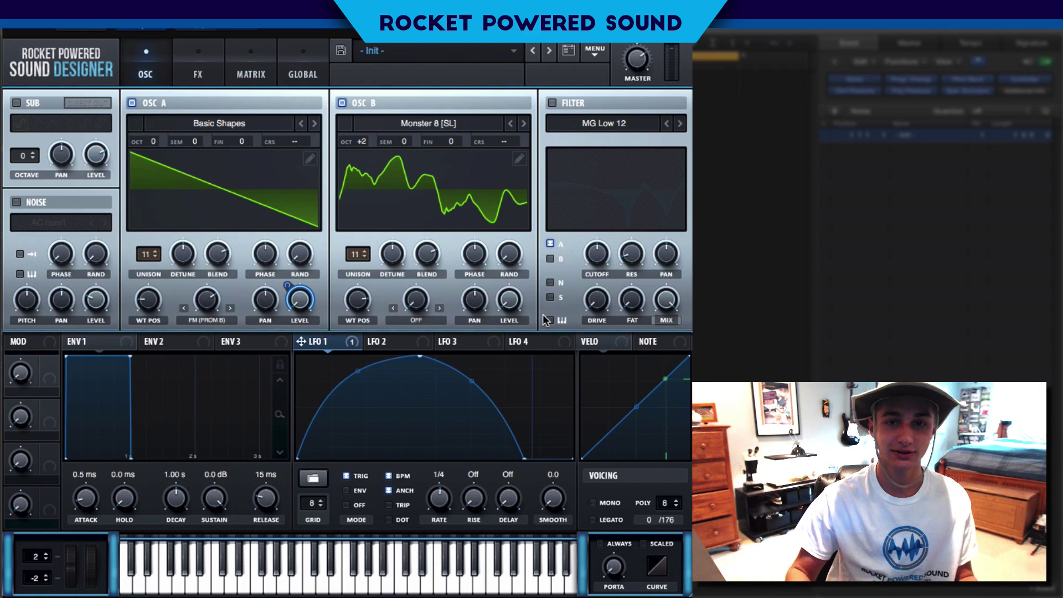
pyautogui.moveTo(391, 252)
pyautogui.mouseDown()
pyautogui.moveTo(385, 266)
pyautogui.moveTo(390, 255)
pyautogui.mouseUp()
pyautogui.moveTo(173, 254); pyautogui.dragTo(164, 264)
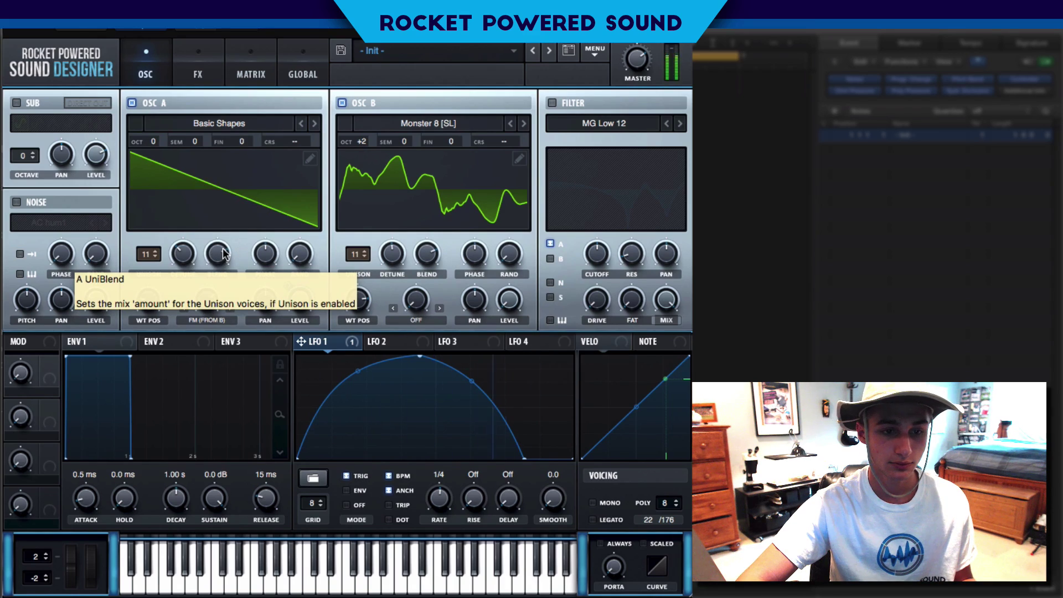
pyautogui.moveTo(394, 252); pyautogui.dragTo(407, 234)
# Set oscillator B's unison detune to 0.20 and assign Macro 1 to it at -29.
pyautogui.click(408, 342)
pyautogui.moveTo(407, 341); pyautogui.dragTo(418, 216)
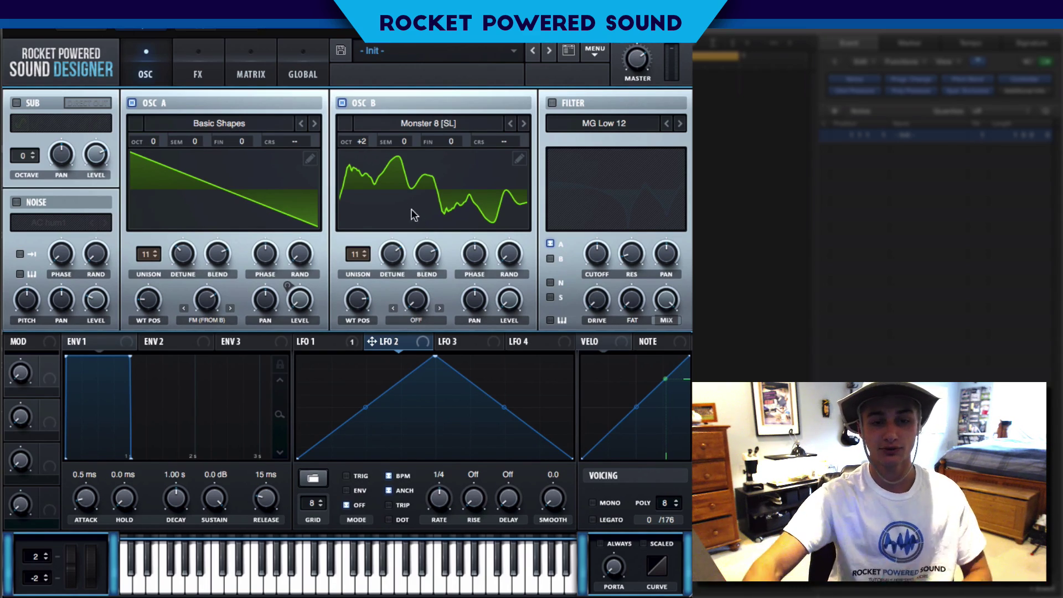
pyautogui.moveTo(391, 257); pyautogui.dragTo(372, 282)
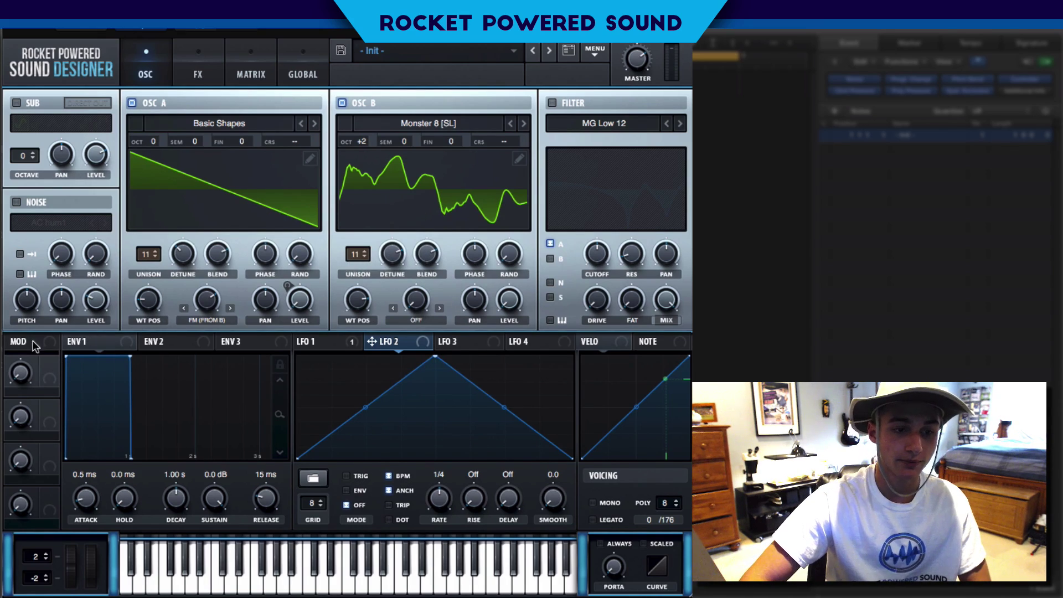
pyautogui.moveTo(62, 378); pyautogui.dragTo(352, 267)
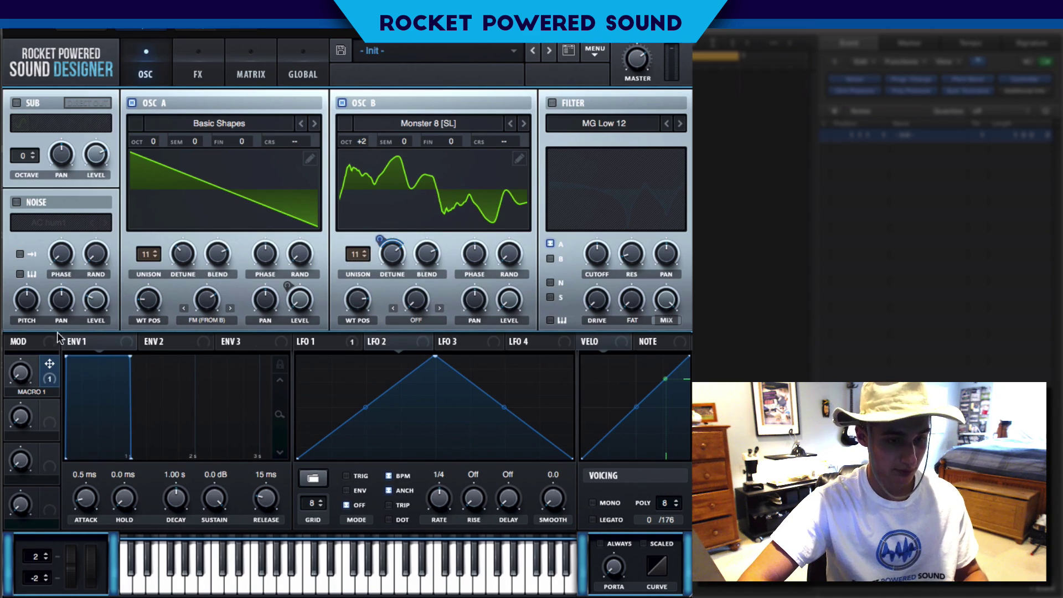
# Check Macro 1's amount (about 53%) and enable the MG Low 12 filter.
pyautogui.click(20, 368)
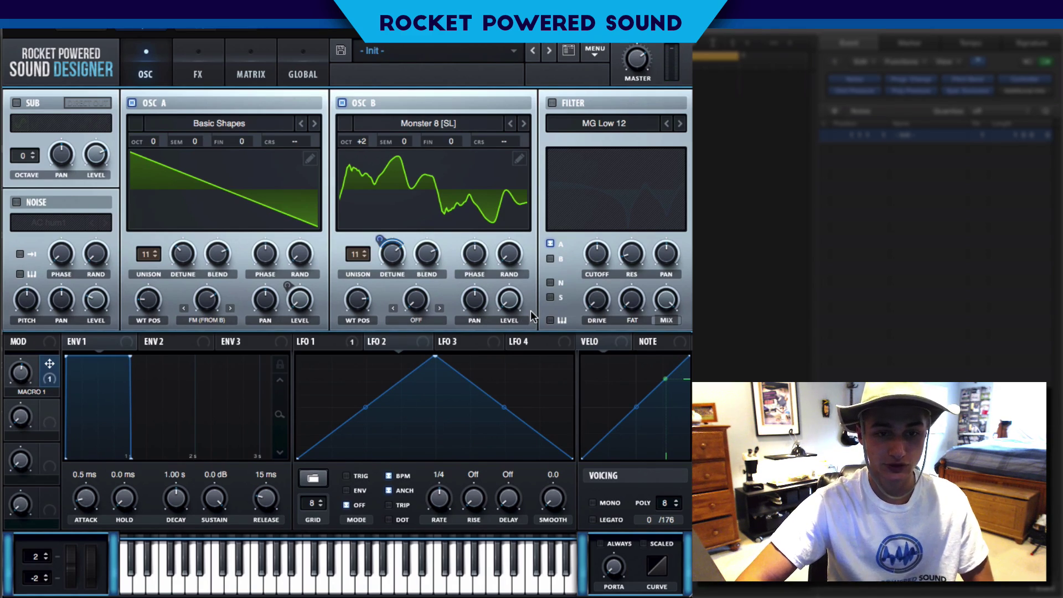
pyautogui.click(552, 103)
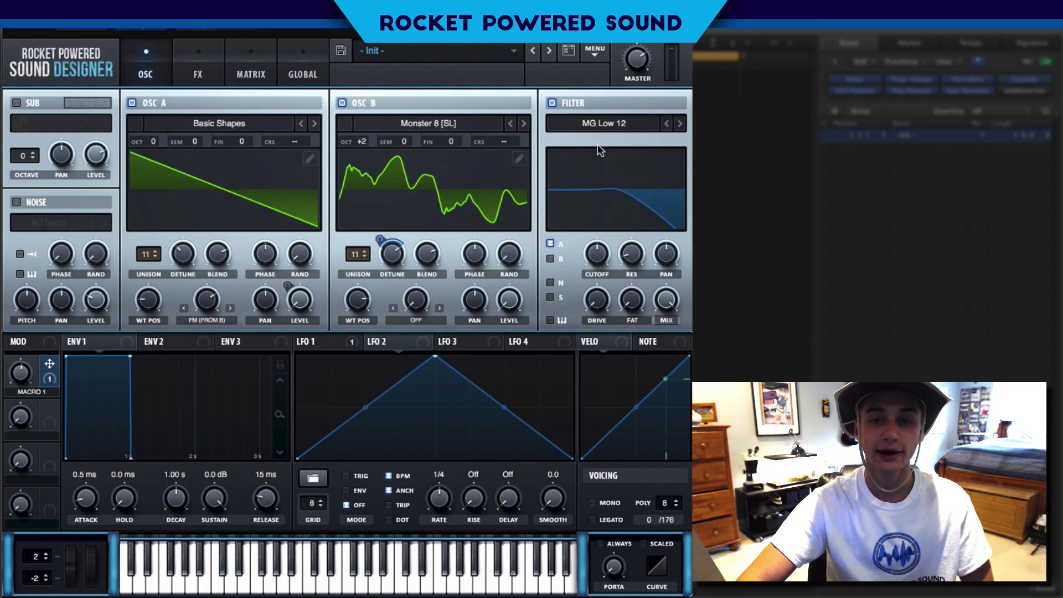
# Switch the filter type to Flanges > Phs 24+ and lower the cutoff to 145 Hz.
pyautogui.click(583, 120)
pyautogui.moveTo(591, 169)
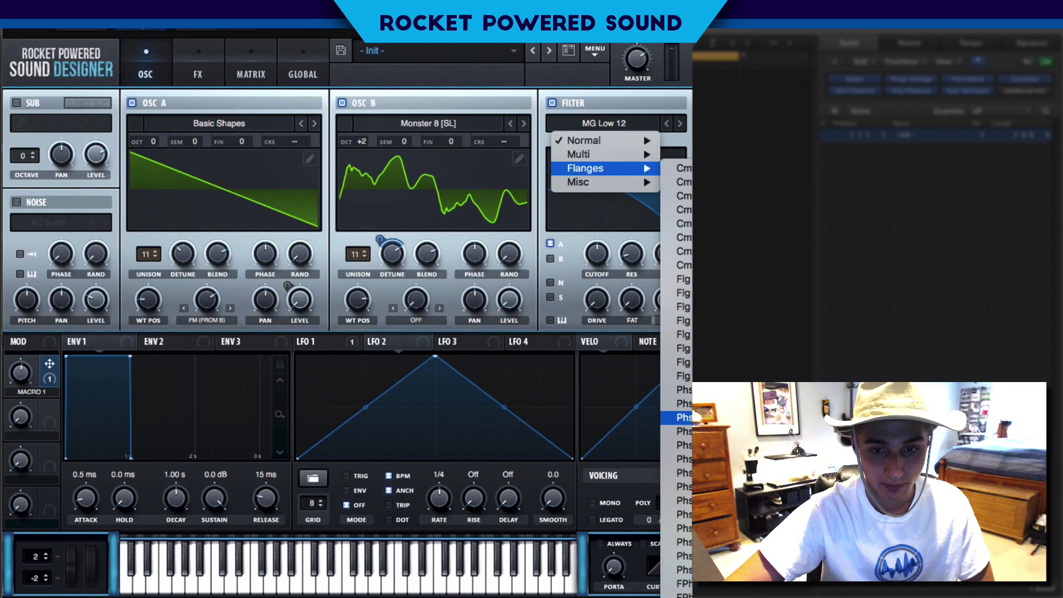
pyautogui.press('Escape')
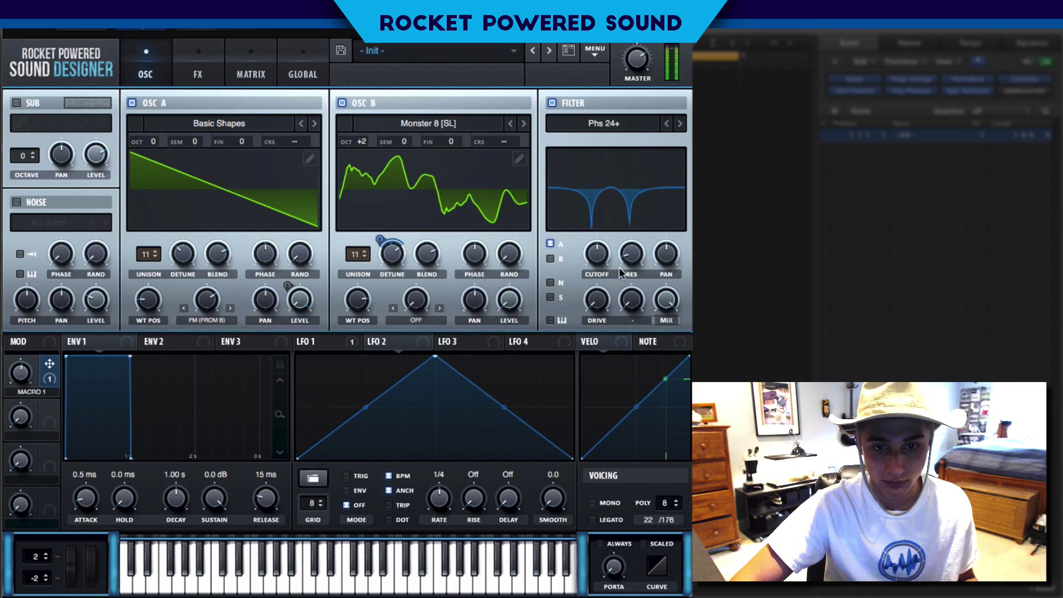
pyautogui.moveTo(599, 255); pyautogui.dragTo(581, 233)
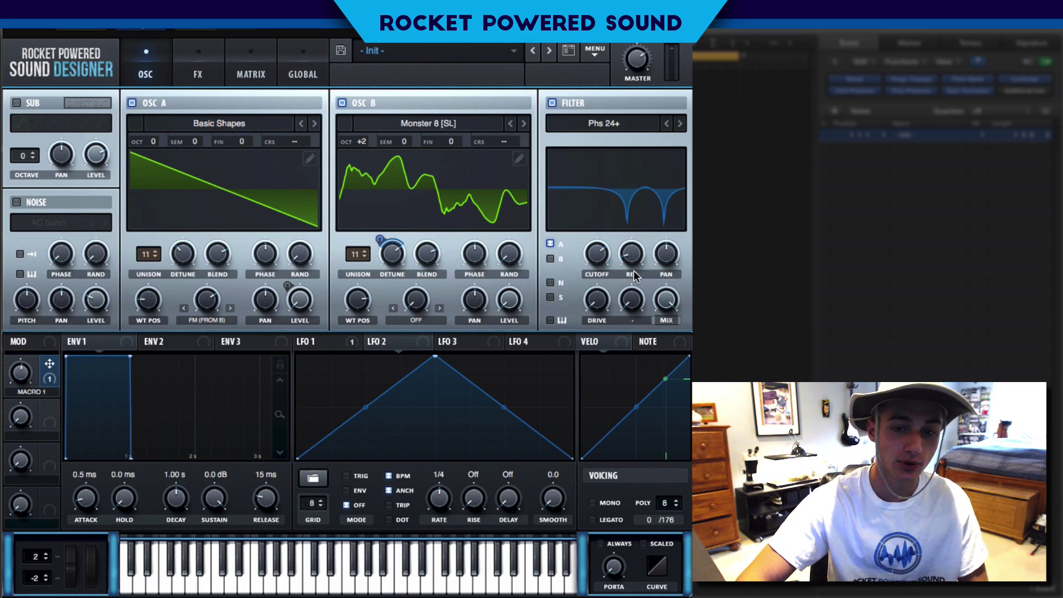
# Route LFO 2 to the filter cutoff at a -31 amount.
pyautogui.moveTo(372, 342); pyautogui.dragTo(594, 254)
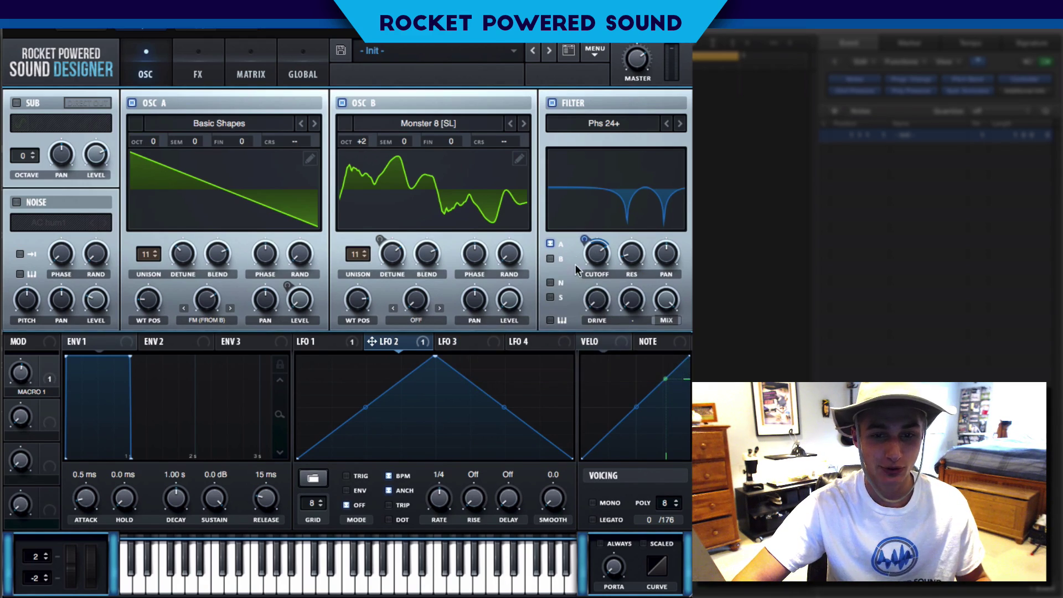
pyautogui.rightClick(587, 240)
pyautogui.click(423, 391)
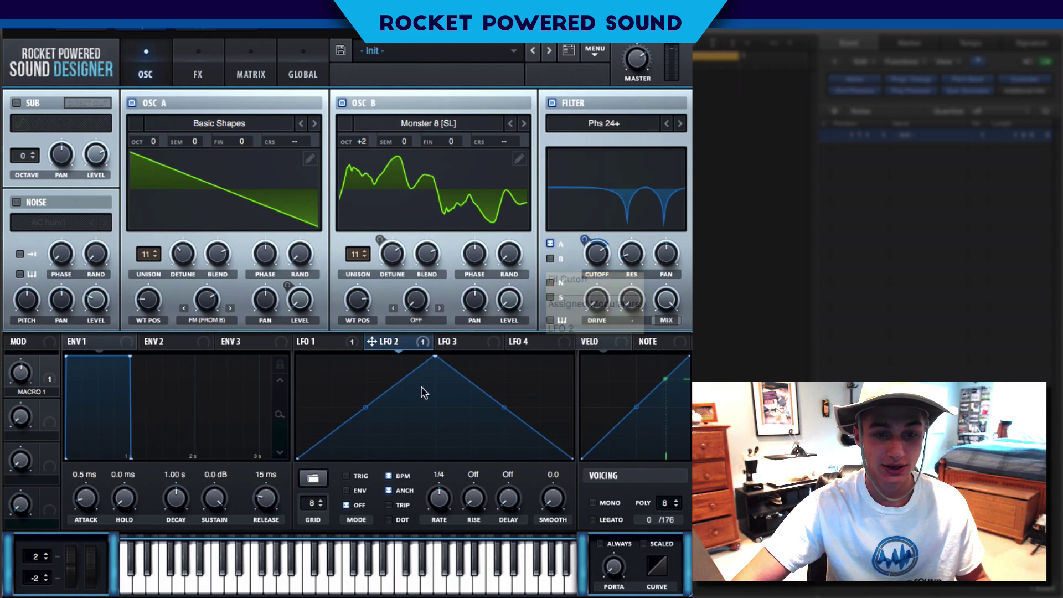
# Reshape LFO 2 into a downward ramp, then return to its shape for further editing.
pyautogui.moveTo(434, 358); pyautogui.dragTo(261, 289)
pyautogui.click(325, 343)
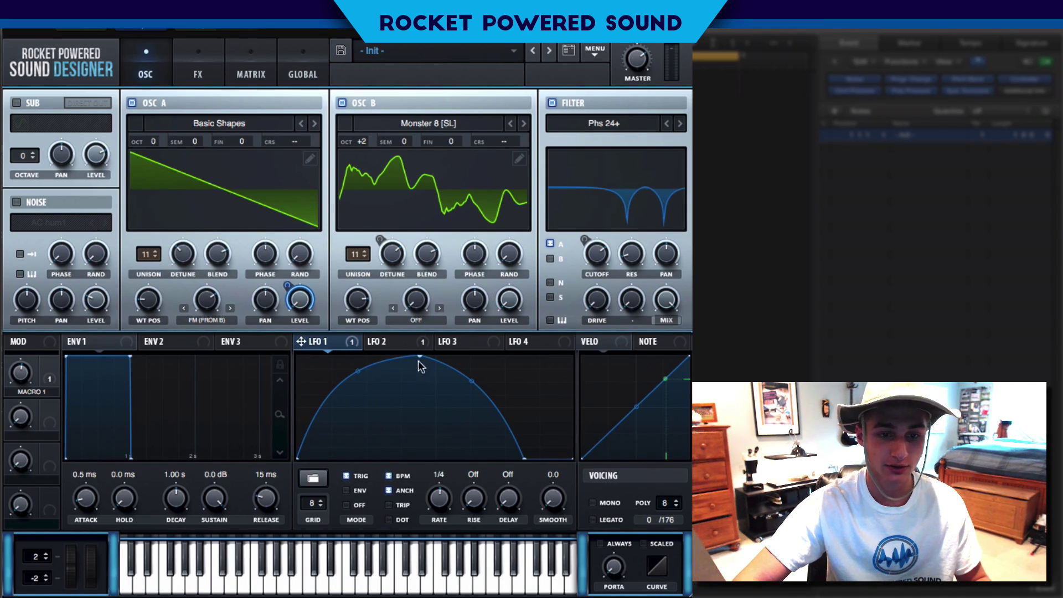
pyautogui.click(402, 340)
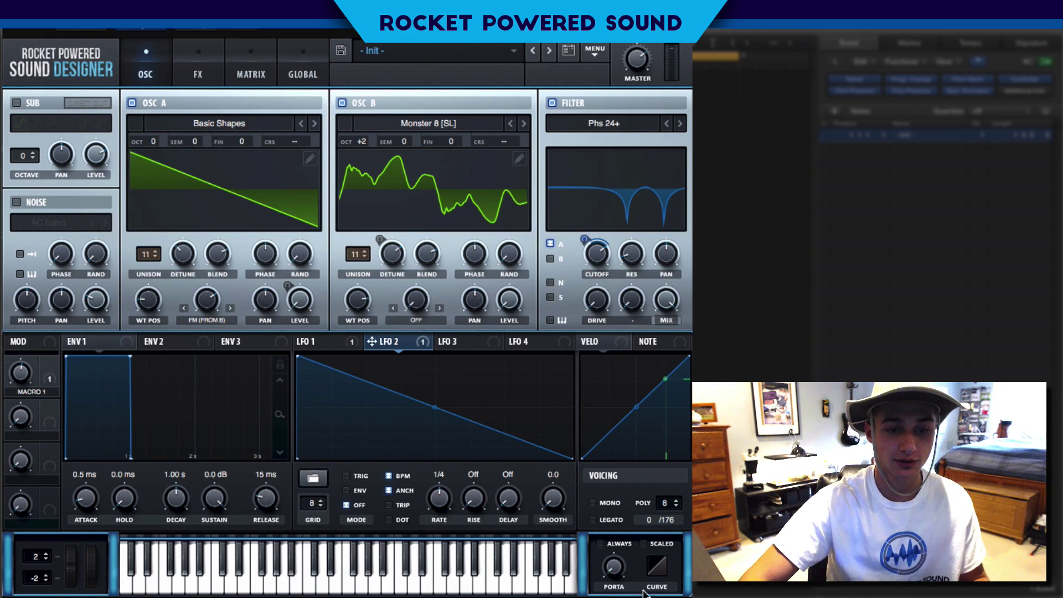
# Set LFO 2 to TRIG mode and shape it into two drops, the first ramp curved.
pyautogui.click(348, 476)
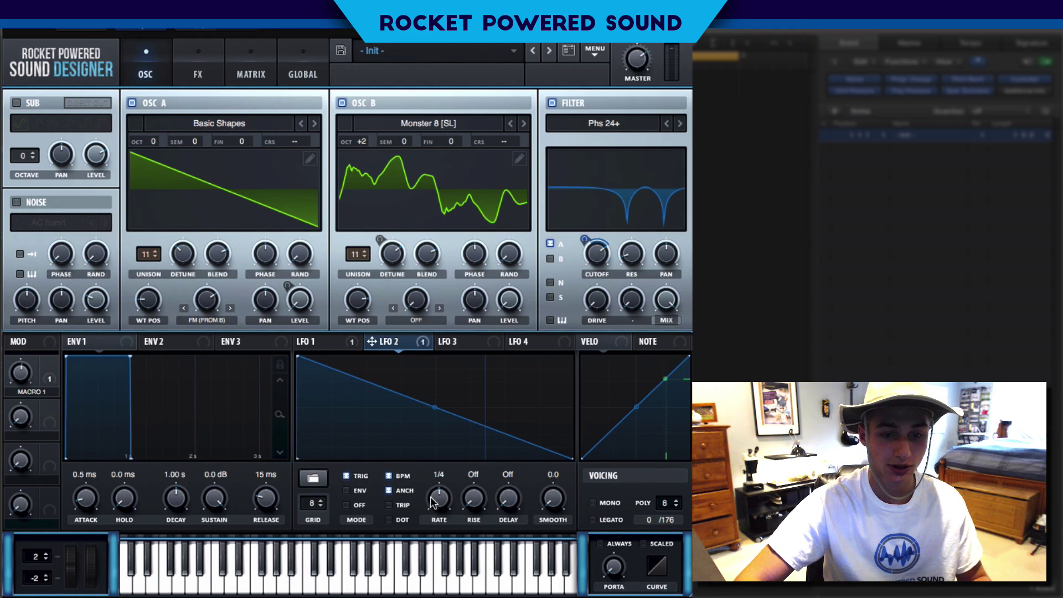
pyautogui.moveTo(453, 422); pyautogui.dragTo(368, 435)
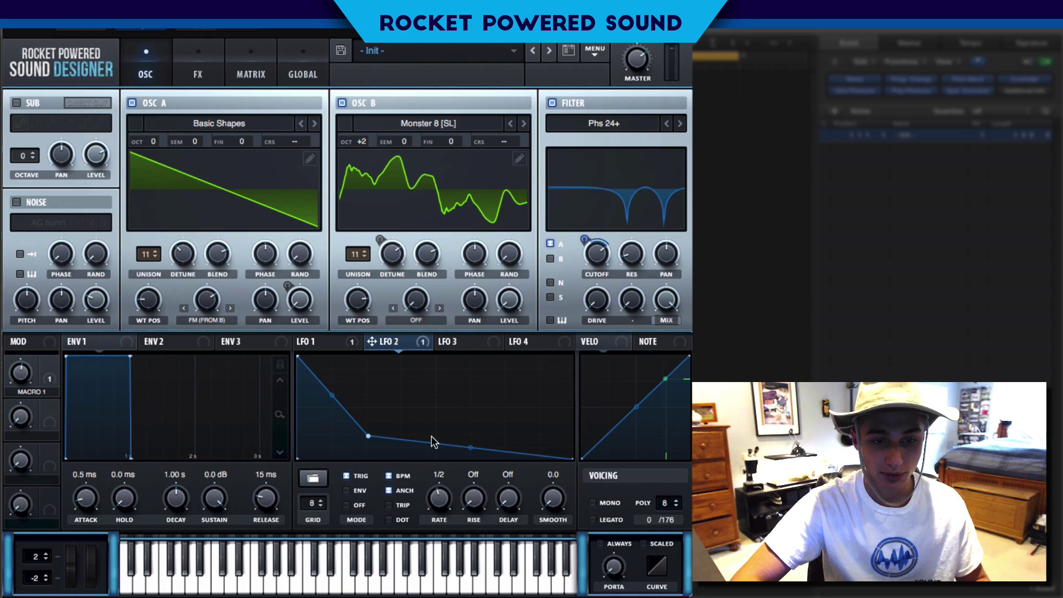
pyautogui.doubleClick(437, 458)
pyautogui.doubleClick(434, 358)
pyautogui.doubleClick(504, 459)
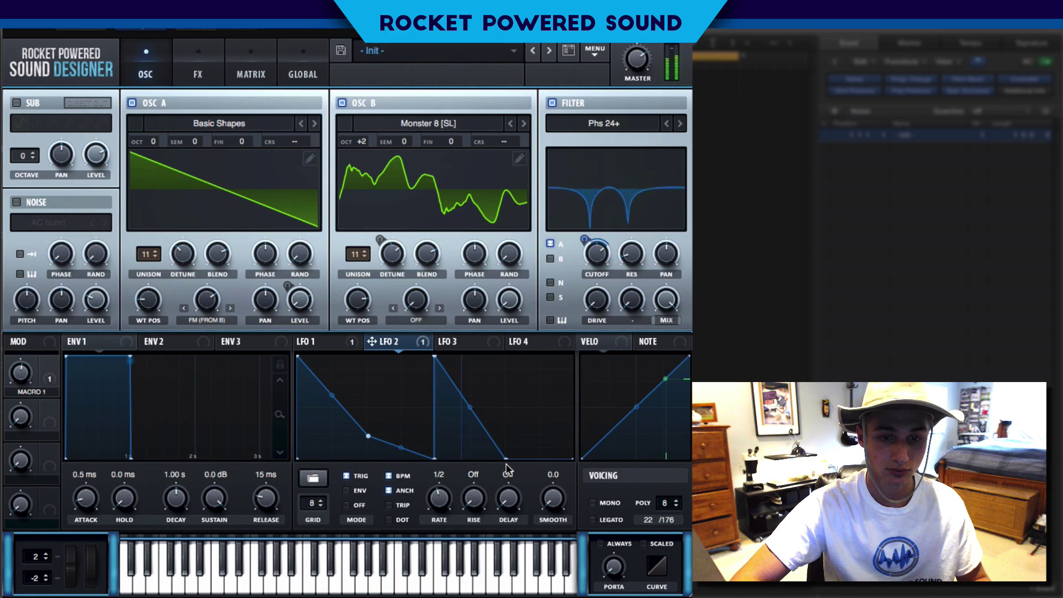
pyautogui.moveTo(402, 448); pyautogui.dragTo(415, 416)
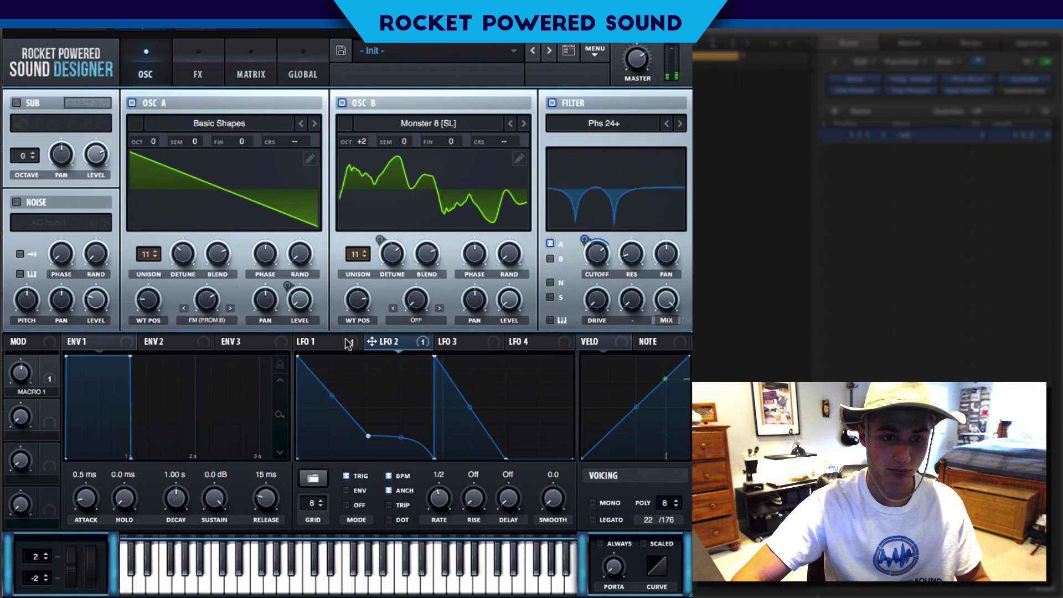
# Raise filter resonance to 64% and route LFO 2 to Osc A's FM warp at -22.
pyautogui.moveTo(371, 342); pyautogui.dragTo(440, 353)
pyautogui.moveTo(648, 221); pyautogui.dragTo(652, 189)
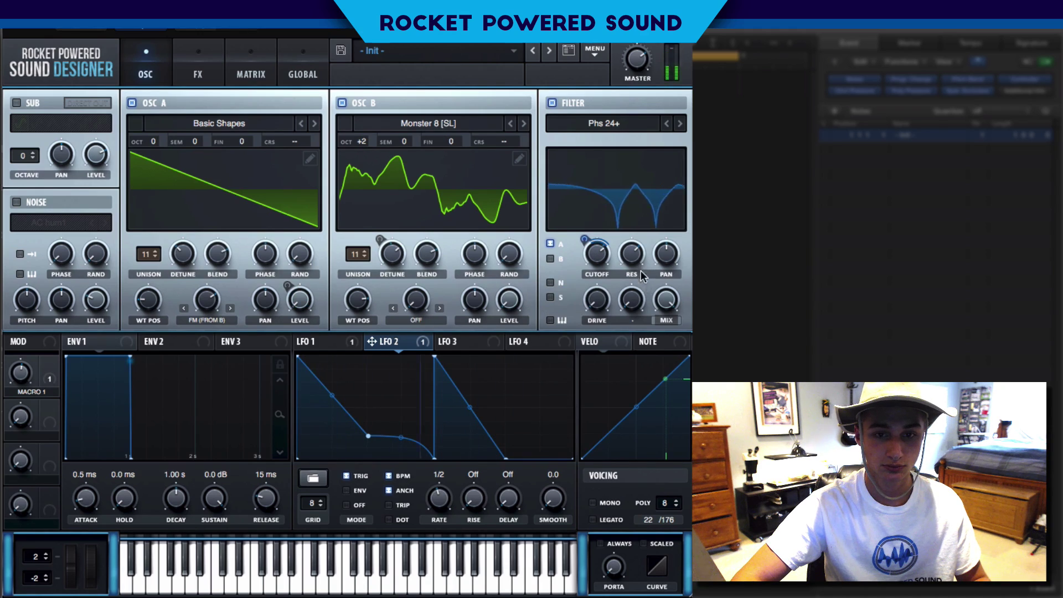
pyautogui.moveTo(412, 354)
pyautogui.mouseDown()
pyautogui.moveTo(321, 351)
pyautogui.moveTo(242, 308)
pyautogui.moveTo(162, 298)
pyautogui.mouseUp()
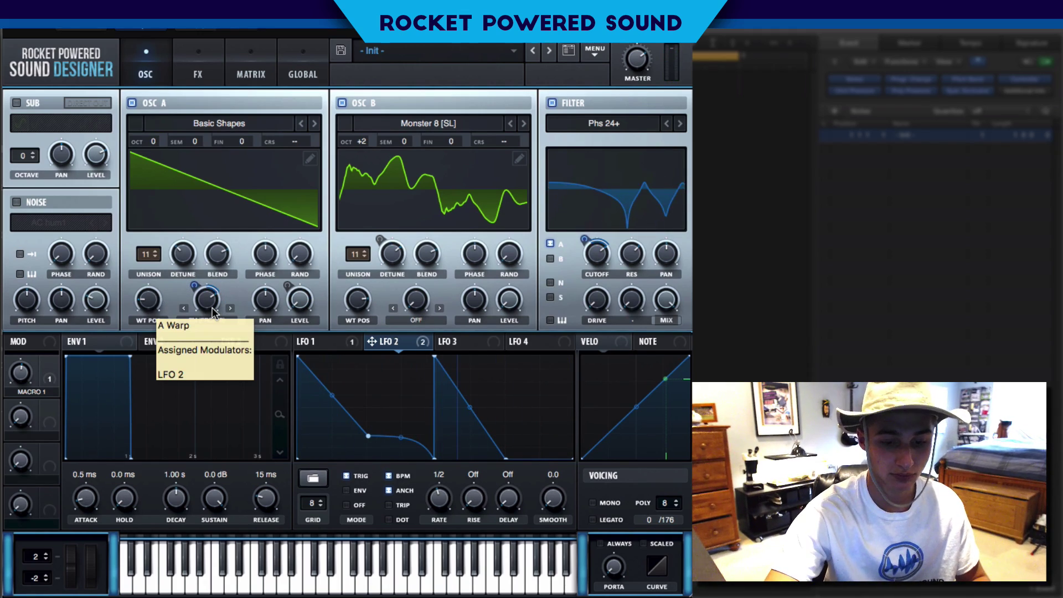
# Set LFO 2's warp depth on Osc A to -19 and switch to the FX page.
pyautogui.moveTo(194, 286); pyautogui.dragTo(193, 284)
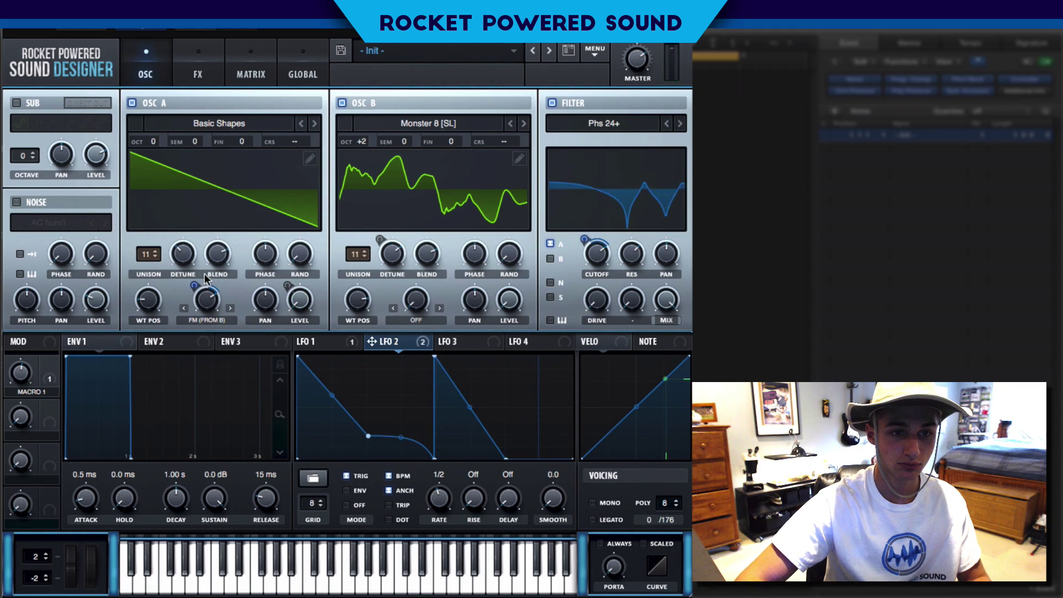
pyautogui.click(200, 74)
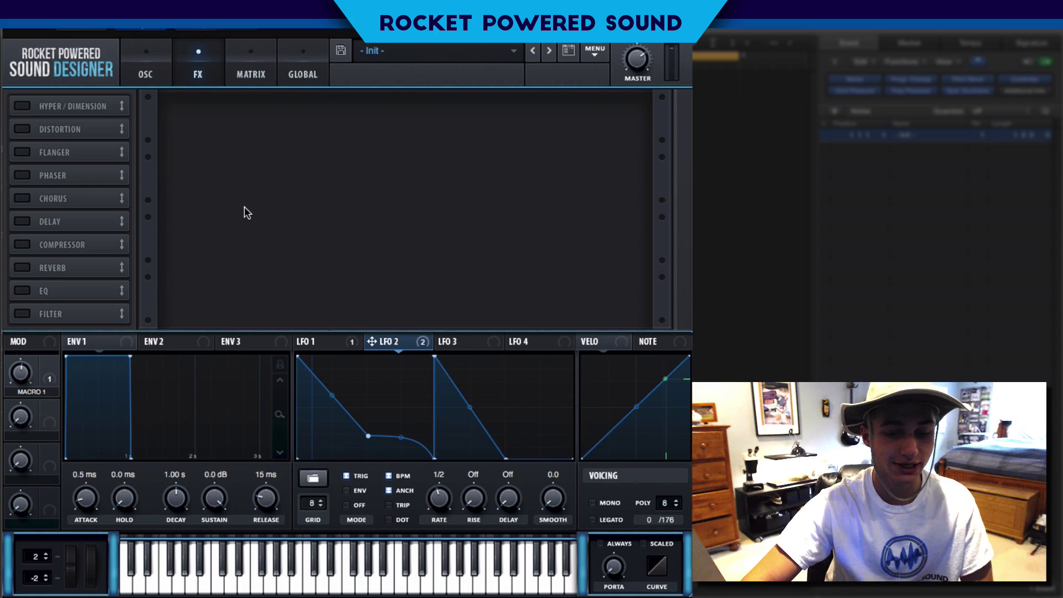
# Enable the Compressor at the top of the chain, multiband, with gain boosted to 18.4 dB.
pyautogui.click(22, 247)
pyautogui.moveTo(22, 246); pyautogui.dragTo(56, 106)
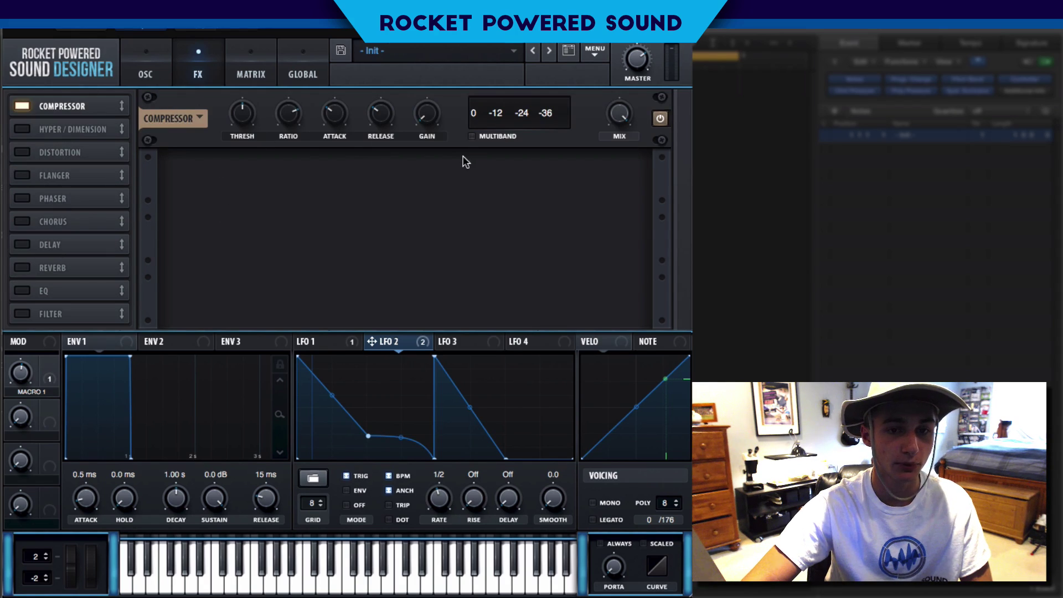
pyautogui.click(470, 137)
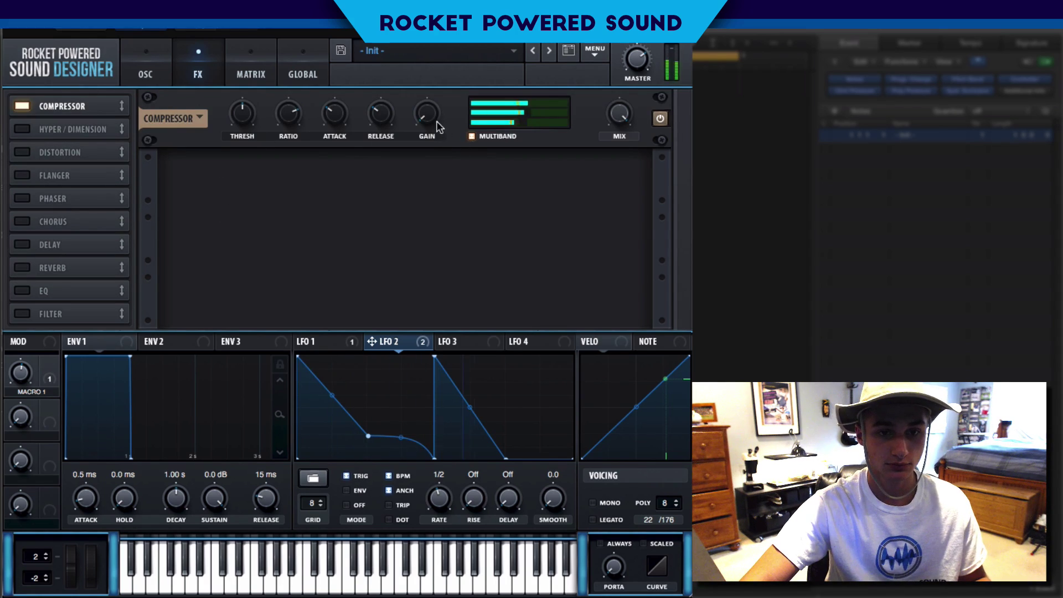
pyautogui.moveTo(431, 116); pyautogui.dragTo(432, 53)
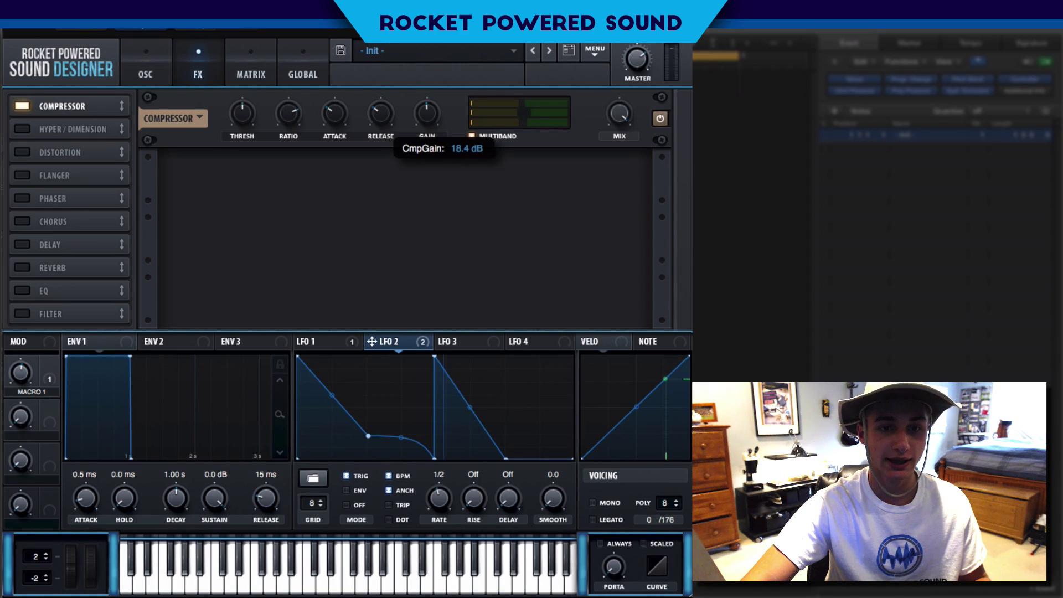
# Enable Hyper/Dimension with hyper mix lowered to about 11% and dimension size 3%.
pyautogui.moveTo(623, 69)
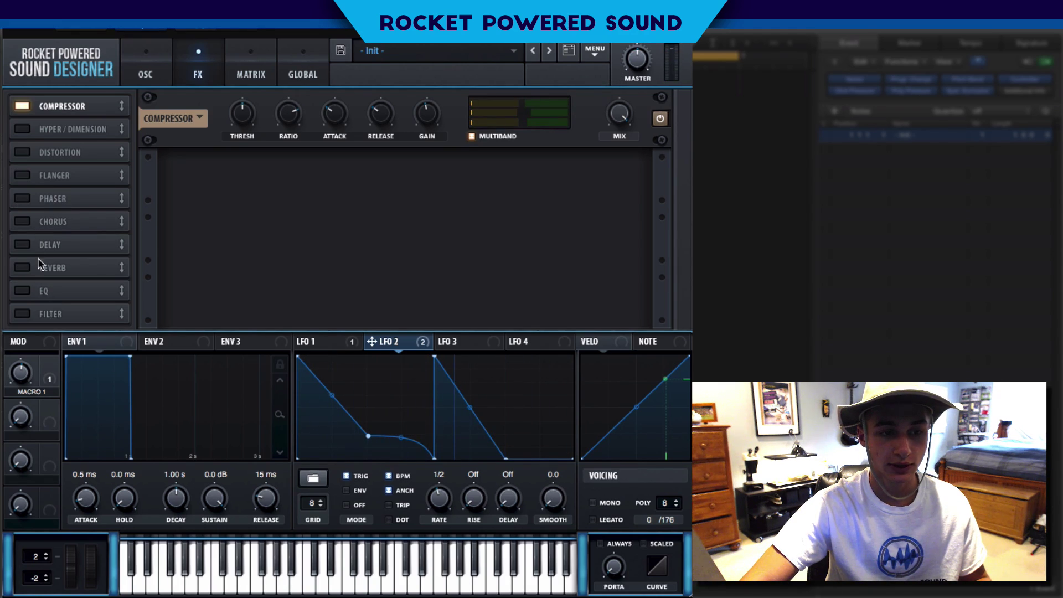
pyautogui.click(22, 129)
pyautogui.moveTo(440, 176); pyautogui.dragTo(411, 211)
pyautogui.moveTo(566, 173); pyautogui.dragTo(524, 215)
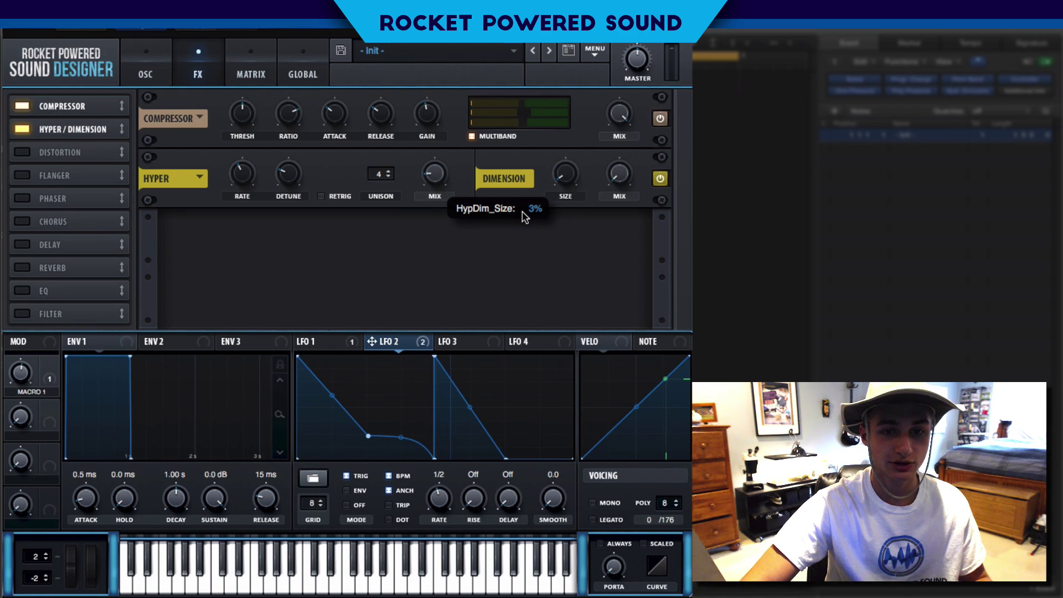
# Raise dimension mix to 32%, move LFO 1's peak earlier, and sweep Macro 1 up to 100%.
pyautogui.moveTo(619, 174); pyautogui.dragTo(614, 105)
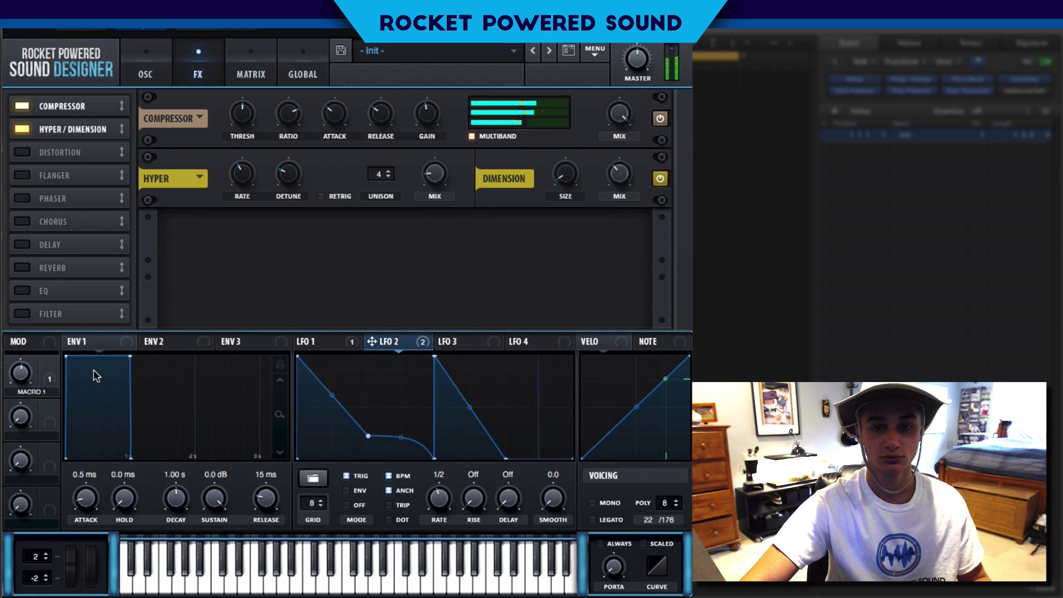
pyautogui.click(352, 345)
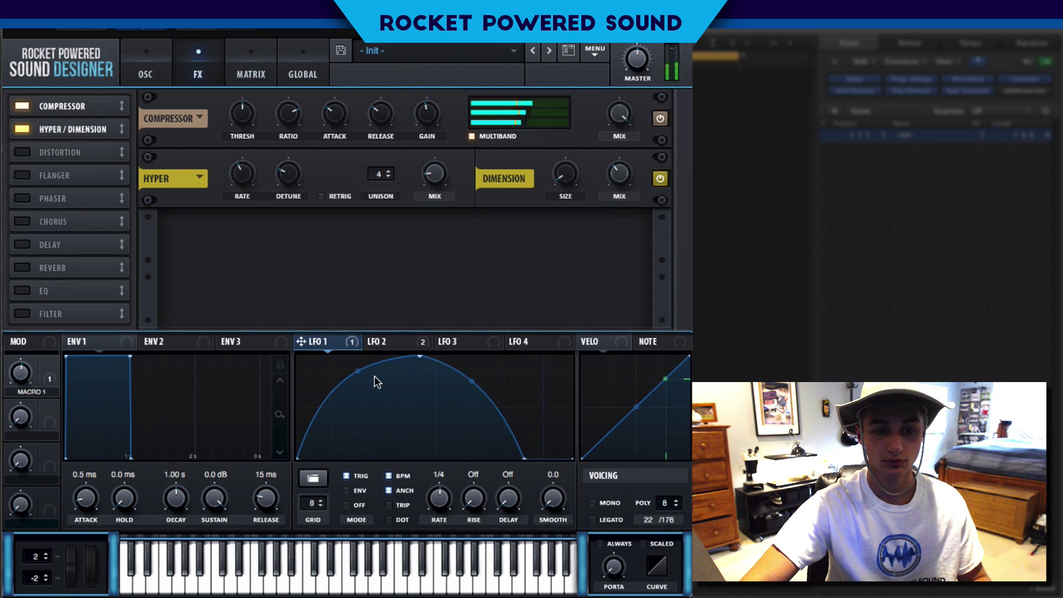
pyautogui.moveTo(427, 363); pyautogui.dragTo(391, 346)
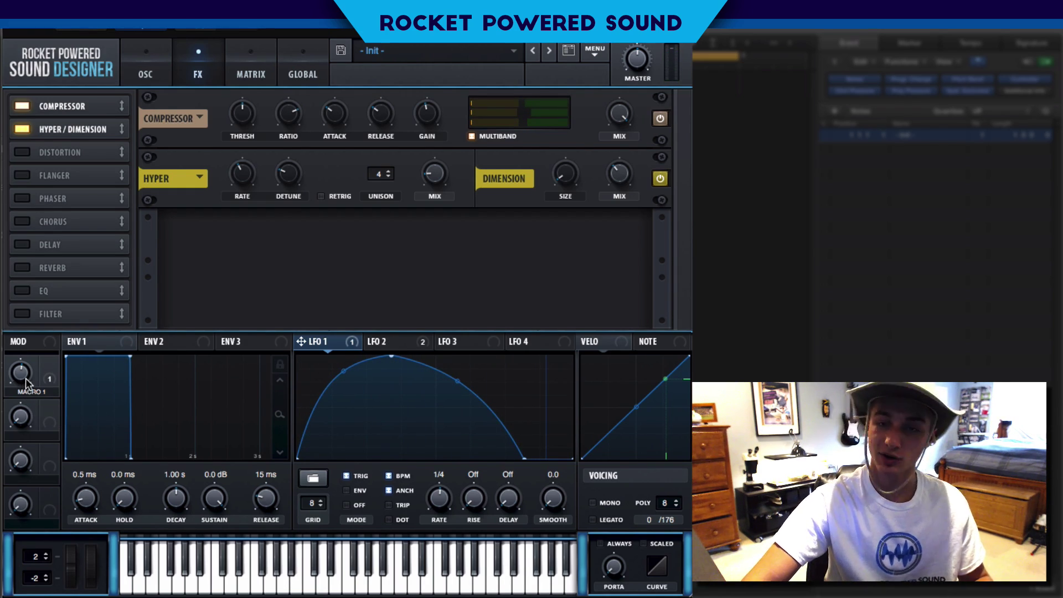
pyautogui.moveTo(11, 387)
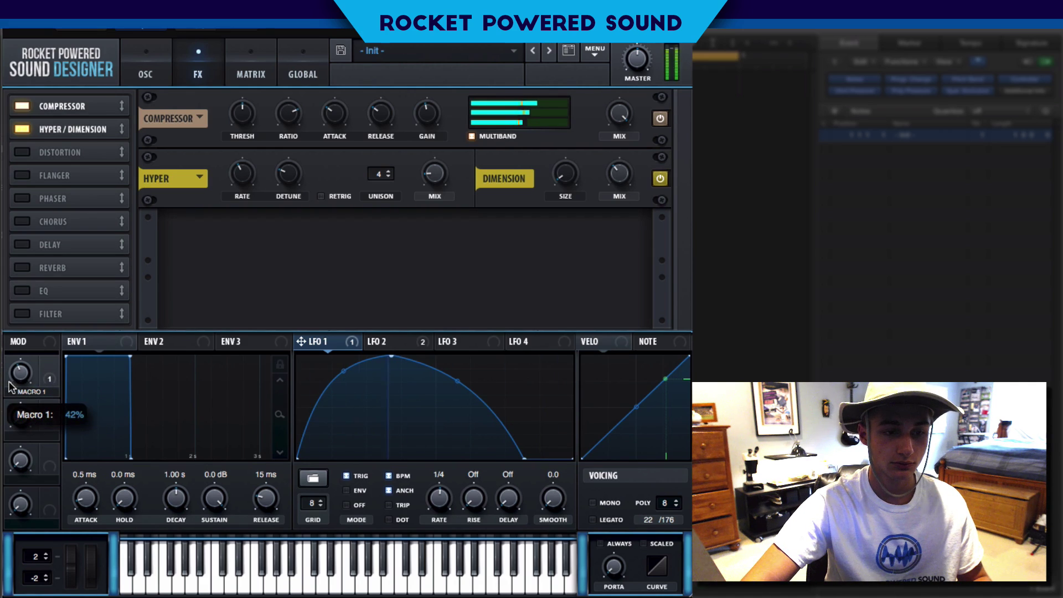
pyautogui.moveTo(11, 386); pyautogui.dragTo(15, 316)
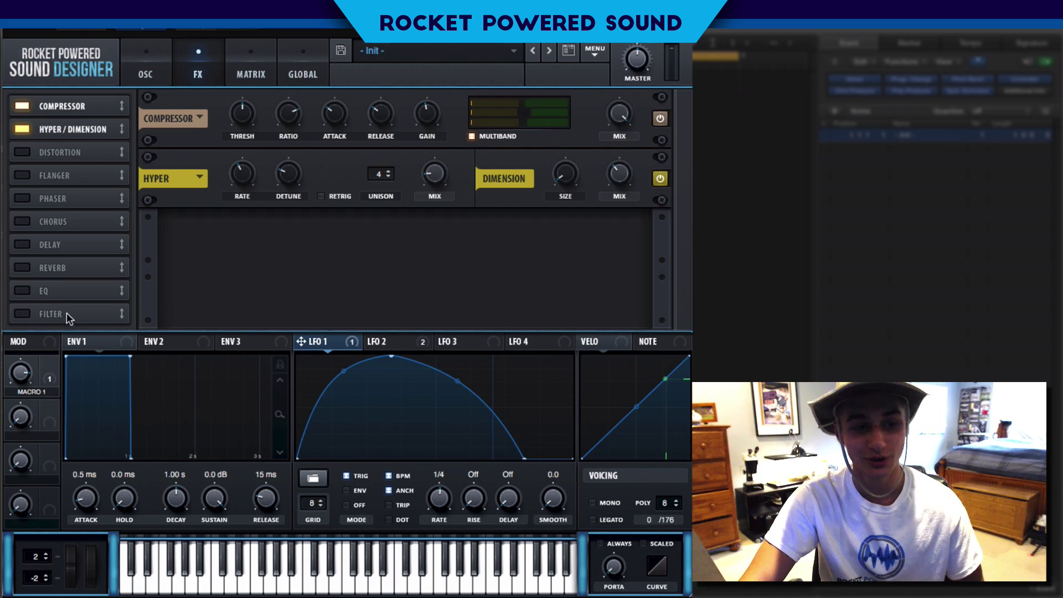
# On the oscillator page, remove Macro 1 from Osc B's unison detune, leaving it at 0.14.
pyautogui.click(145, 69)
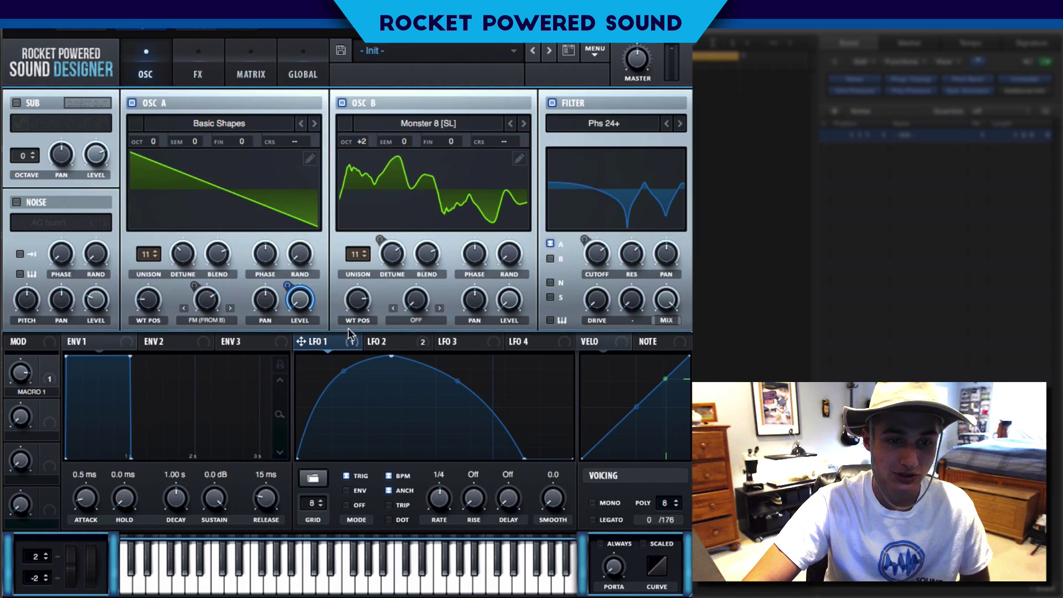
pyautogui.rightClick(390, 254)
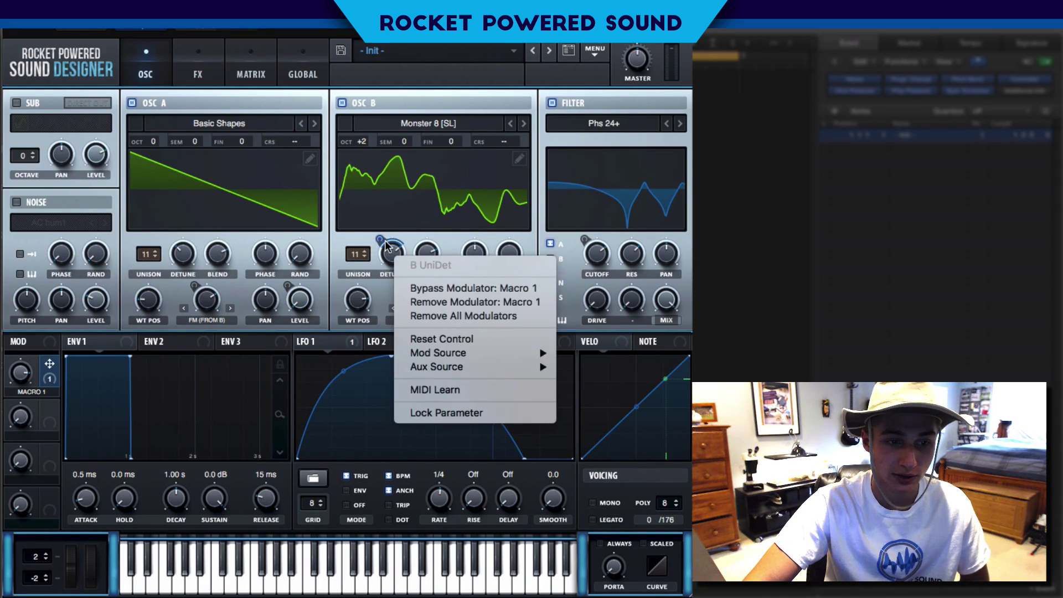
pyautogui.click(421, 302)
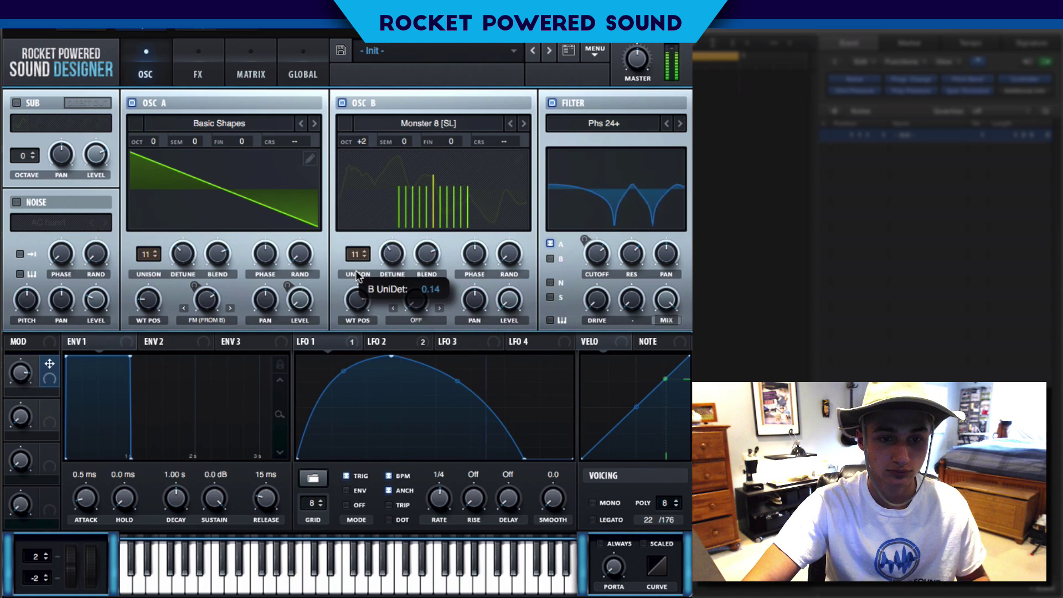